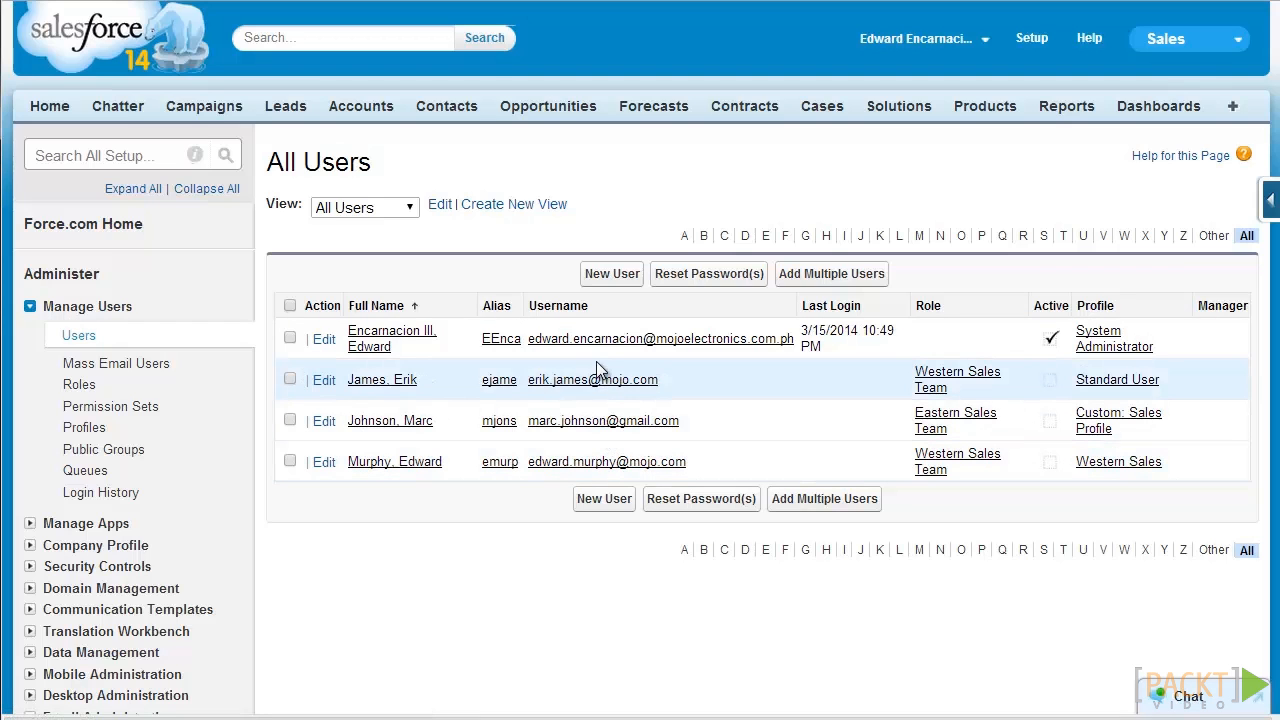
Step: Open a blank New User form, look over its sections, and place the cursor in First Name
click(613, 274)
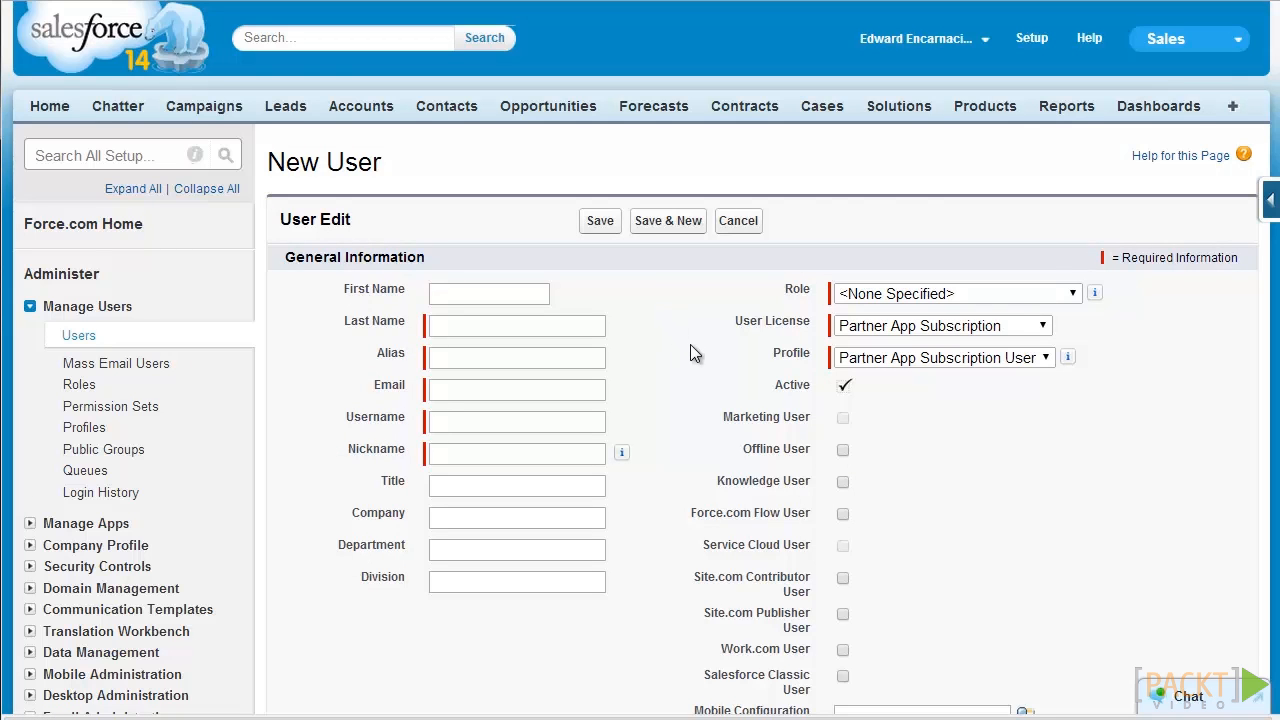
scroll(691, 350, down, 4)
scroll(692, 352, down, 5)
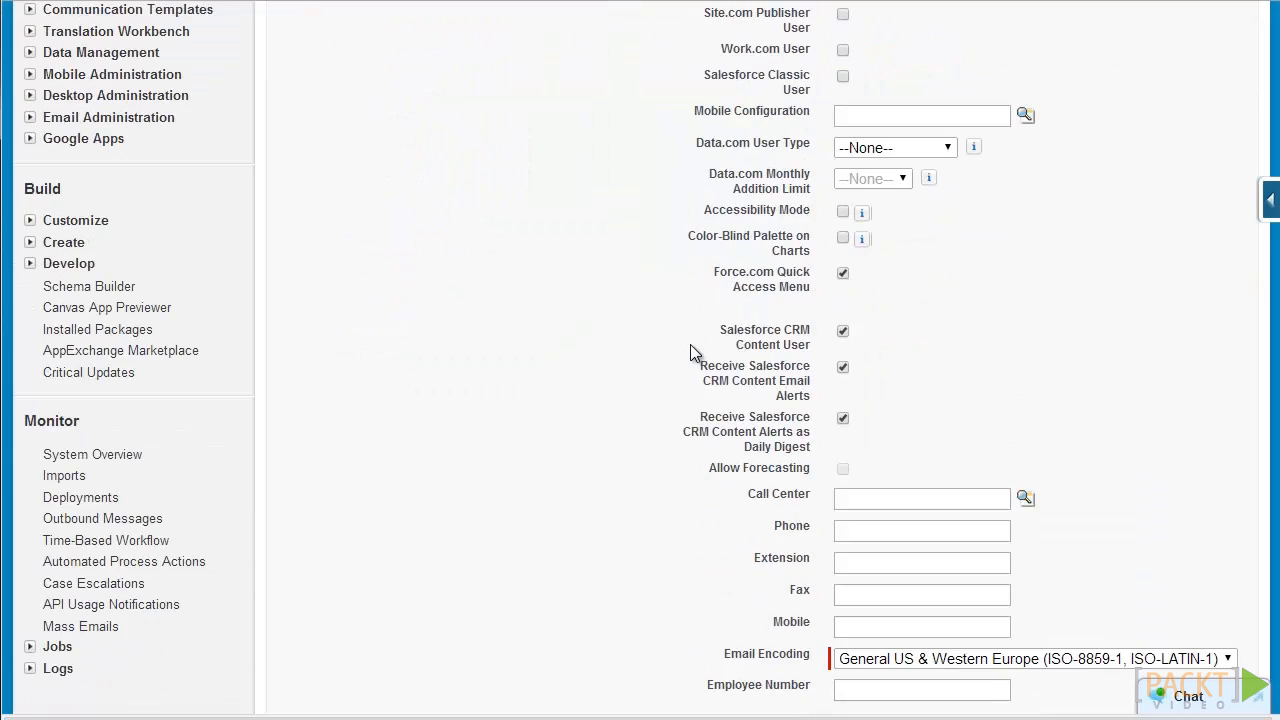
scroll(695, 342, down, 2)
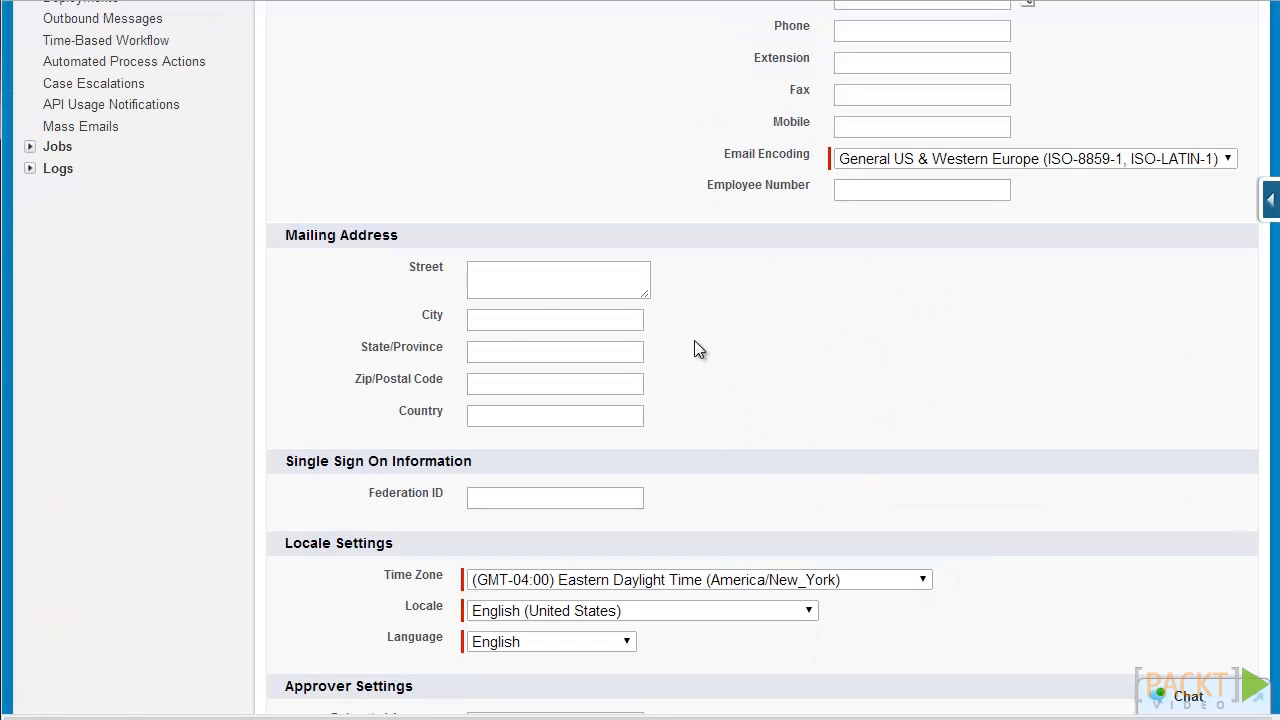
scroll(697, 346, up, 12)
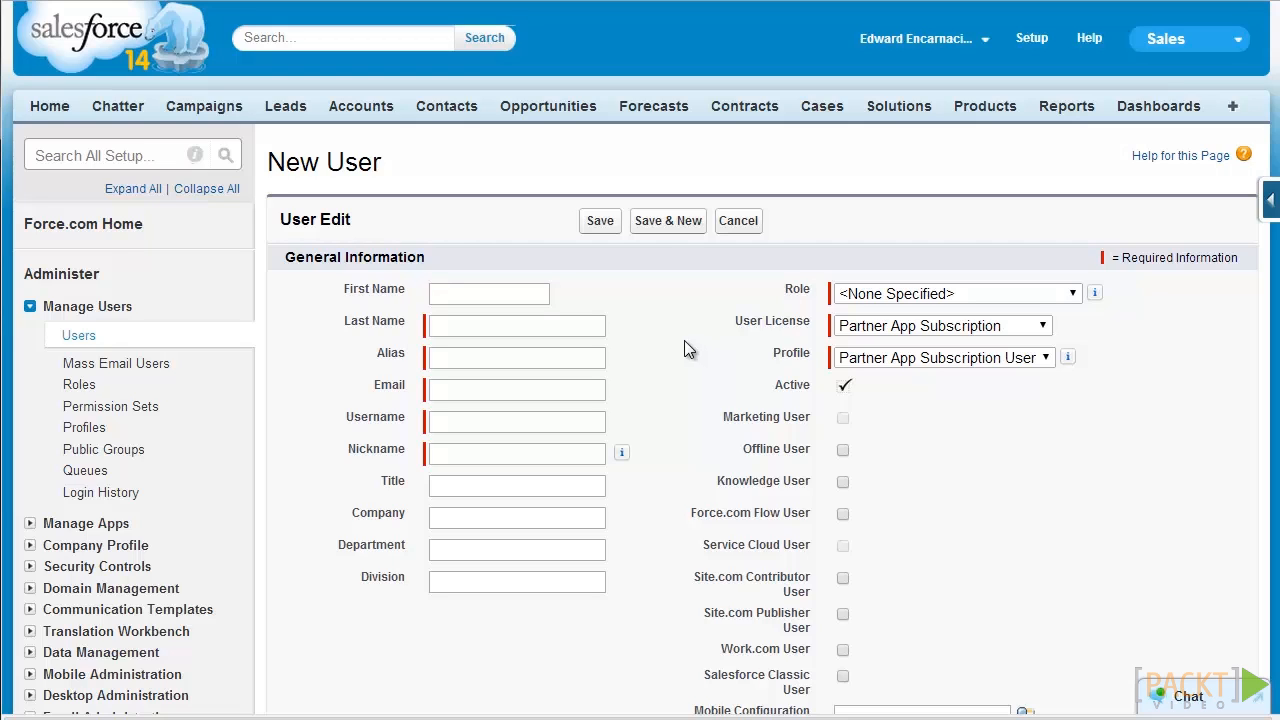
click(514, 292)
Step: Enter the new user's first and last name
click(525, 289)
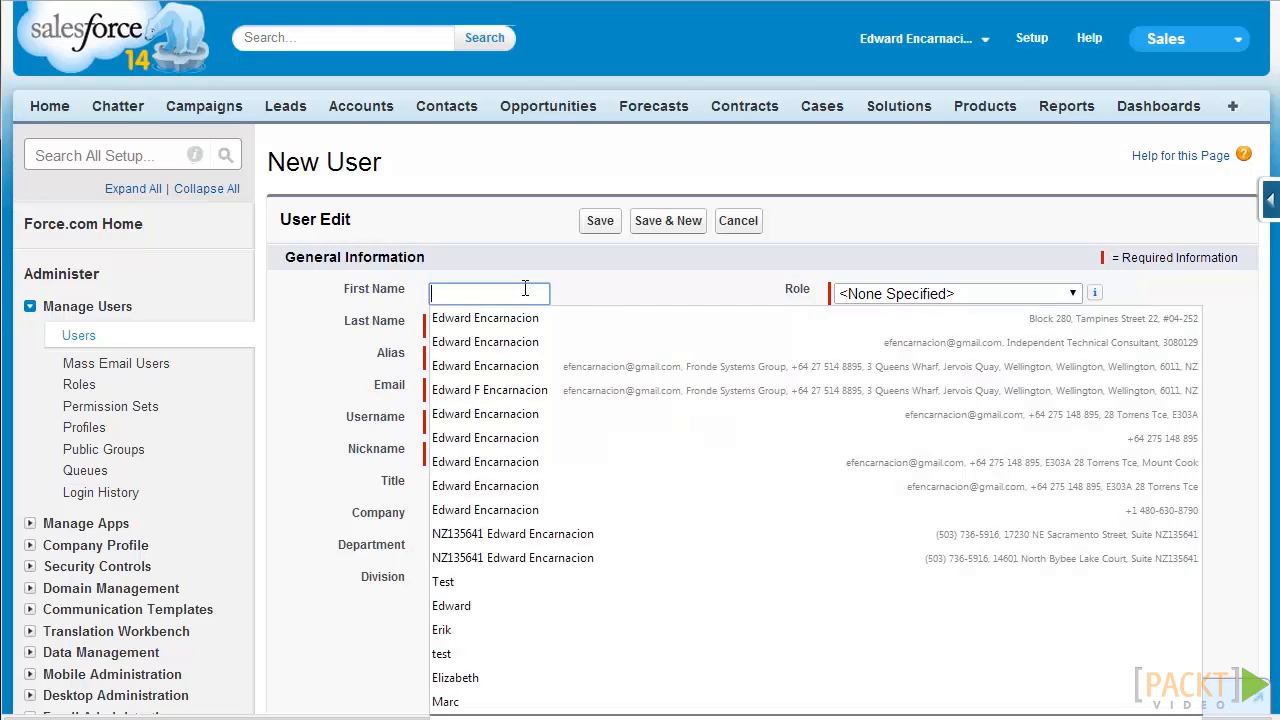
key(Tab)
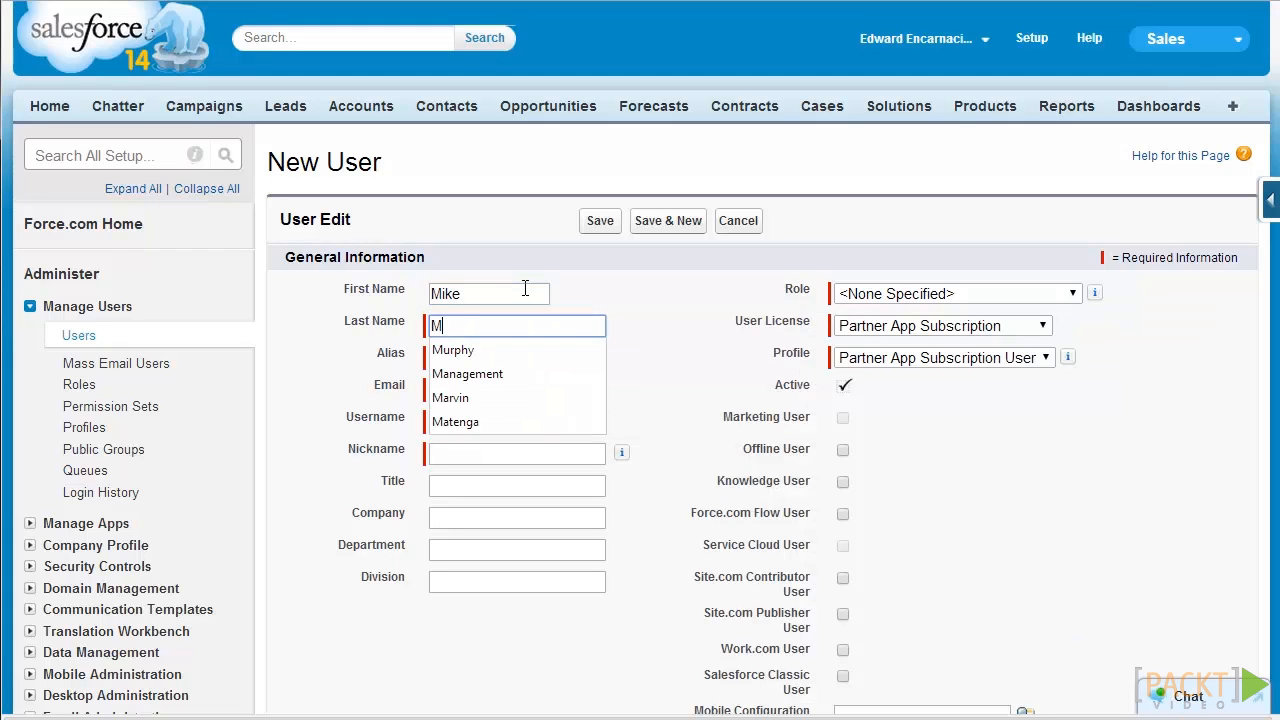
key(Tab)
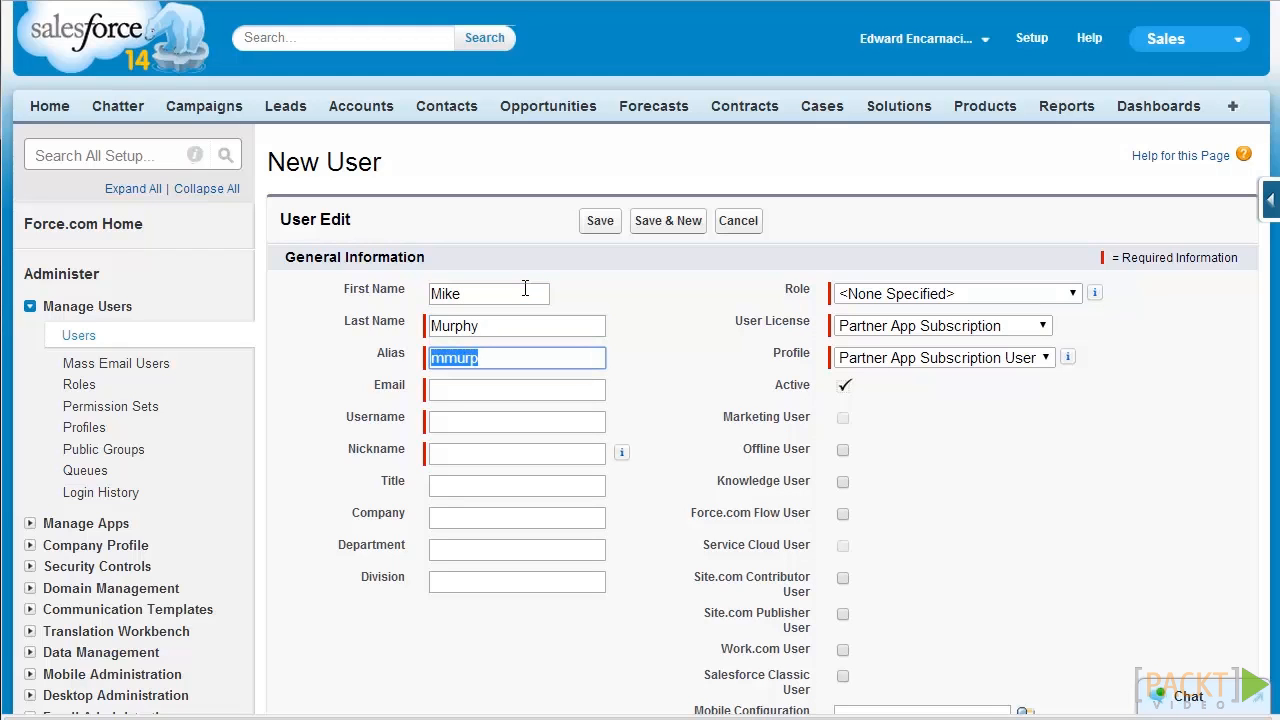
Step: Enter the user's e-mail so username and nickname auto-fill, and set Department to Western Sales Team
click(535, 392)
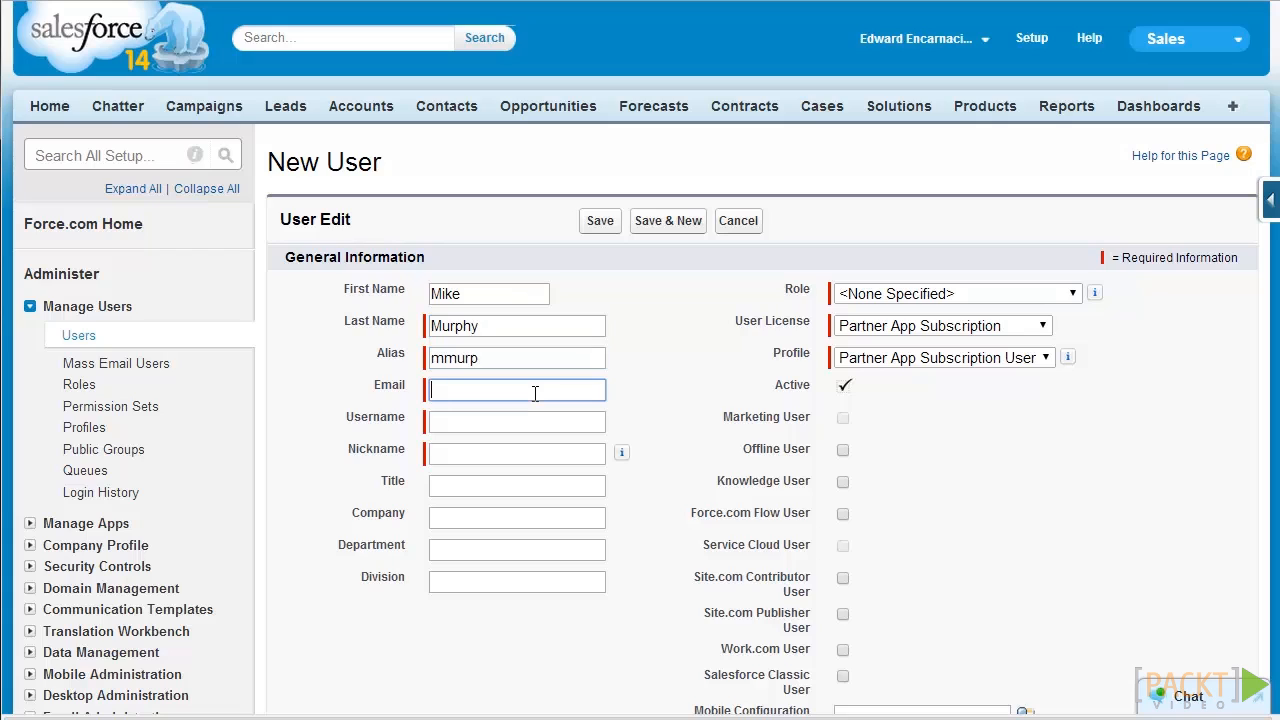
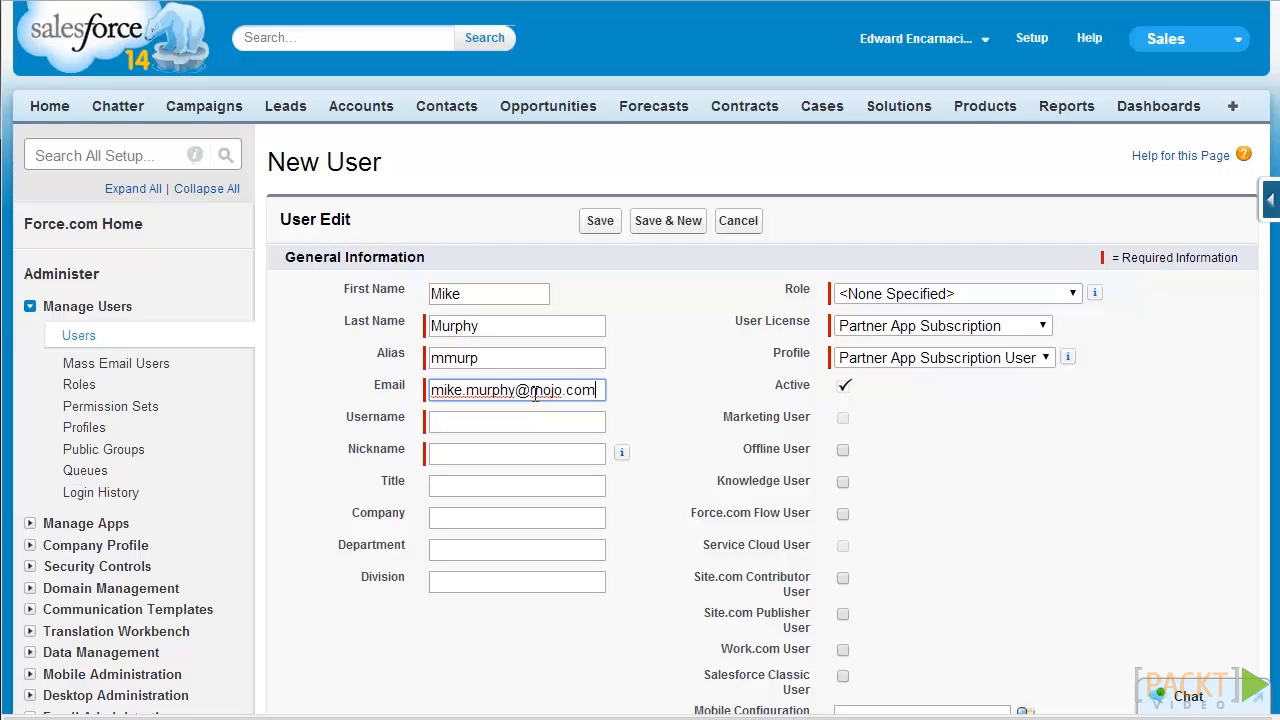
key(Tab)
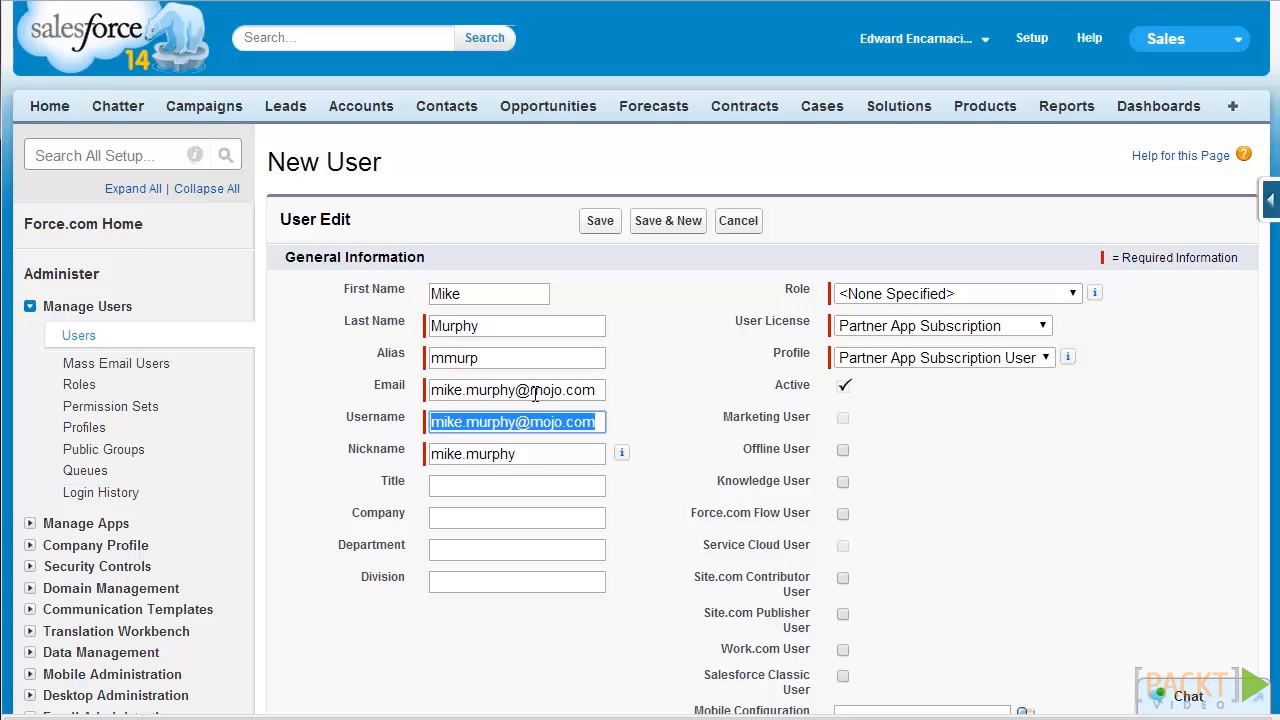
click(508, 548)
text(Western Sales Team)
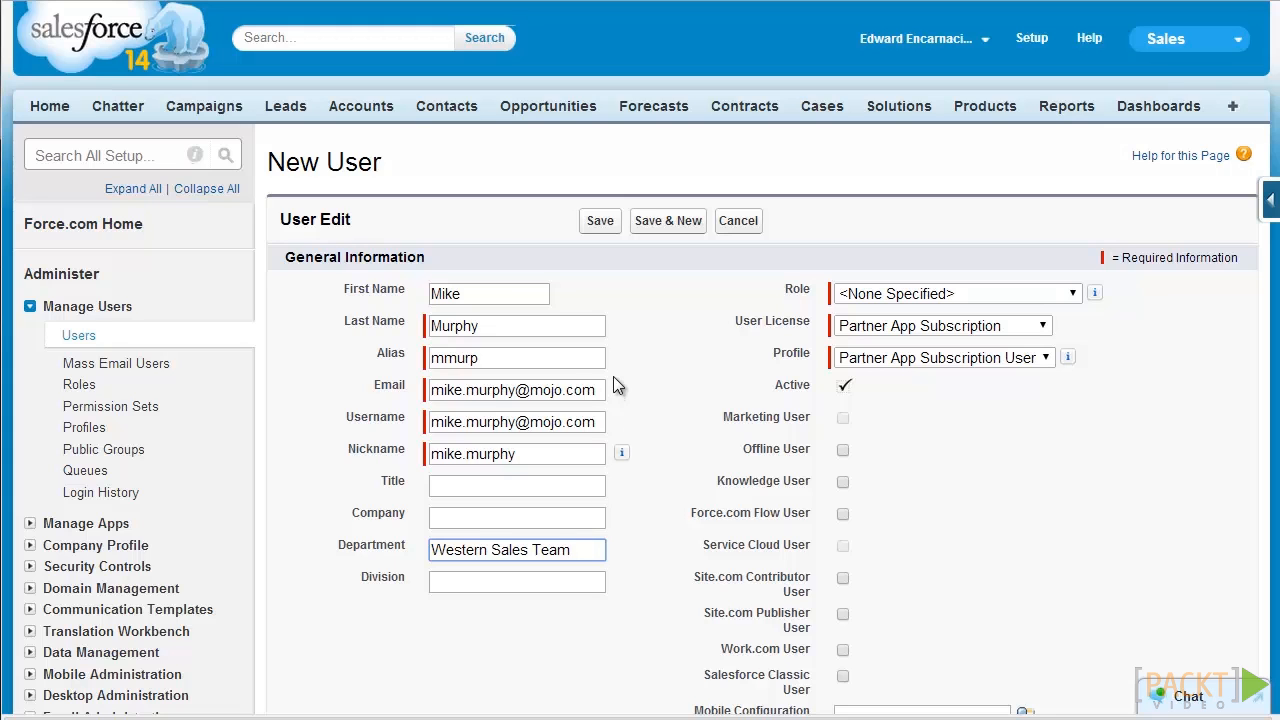
click(964, 292)
Step: Set role Western Sales Team, license Salesforce, profile Western Sales, and tick Marketing and Service Cloud User
scroll(1015, 365, down, 1)
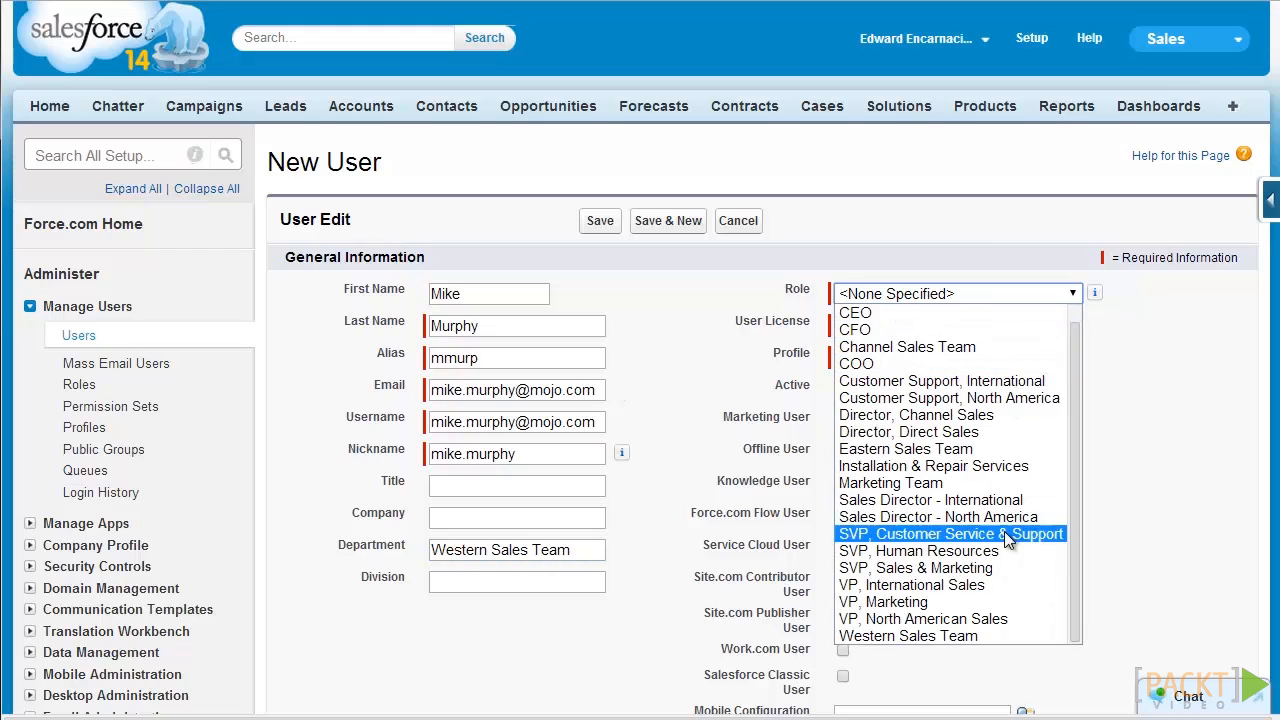
click(975, 634)
click(1016, 328)
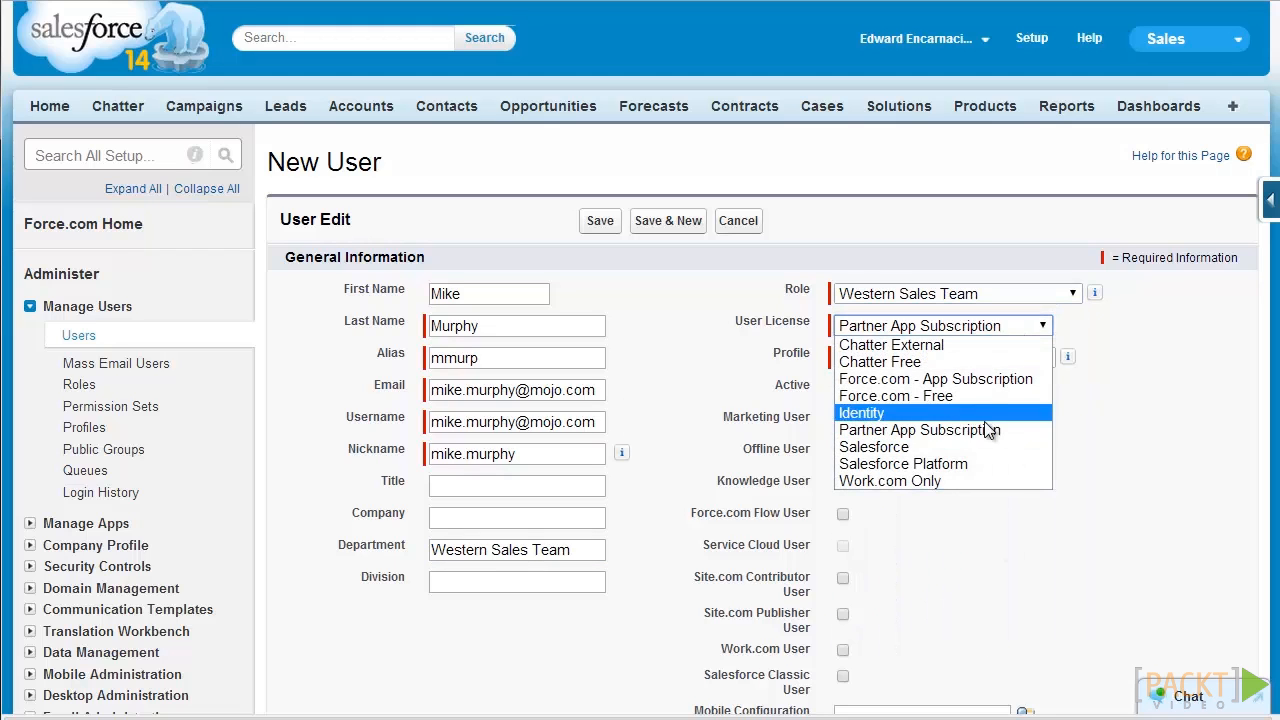
click(975, 449)
click(976, 264)
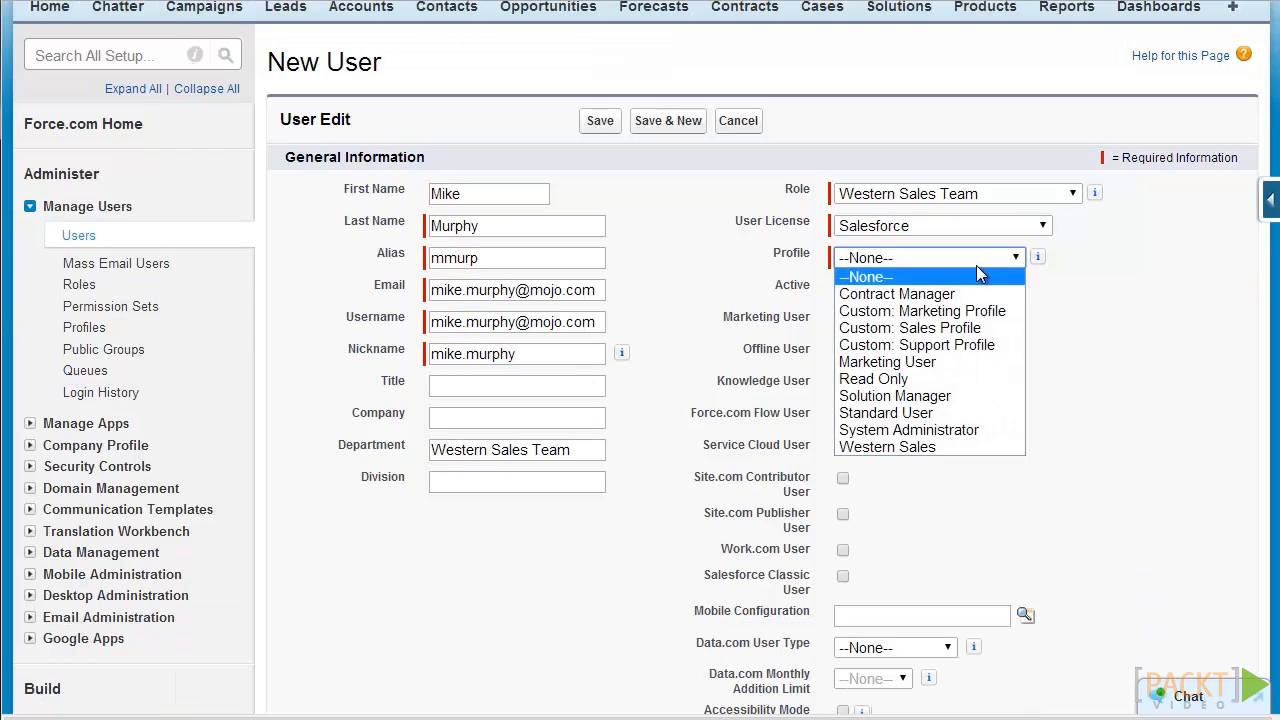
click(931, 450)
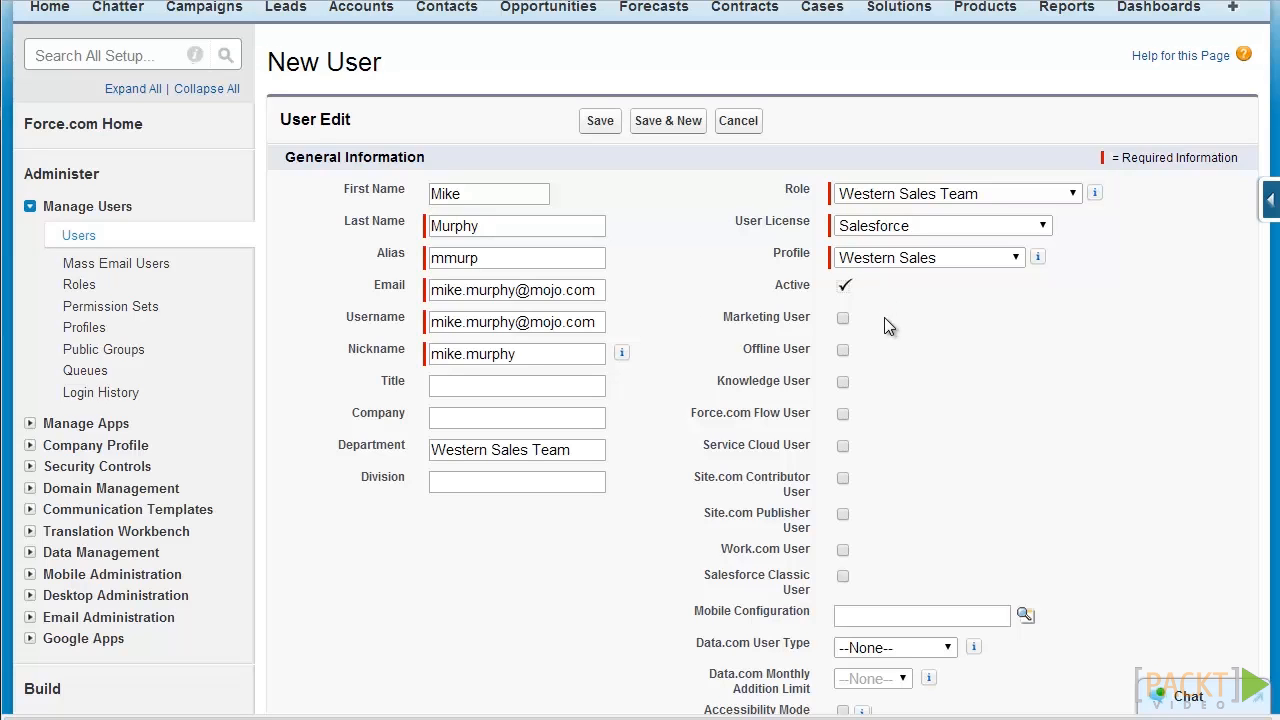
click(843, 318)
click(843, 446)
Step: Fill in the street, city and country of the user's mailing address
scroll(851, 421, right, 1)
scroll(851, 421, down, 9)
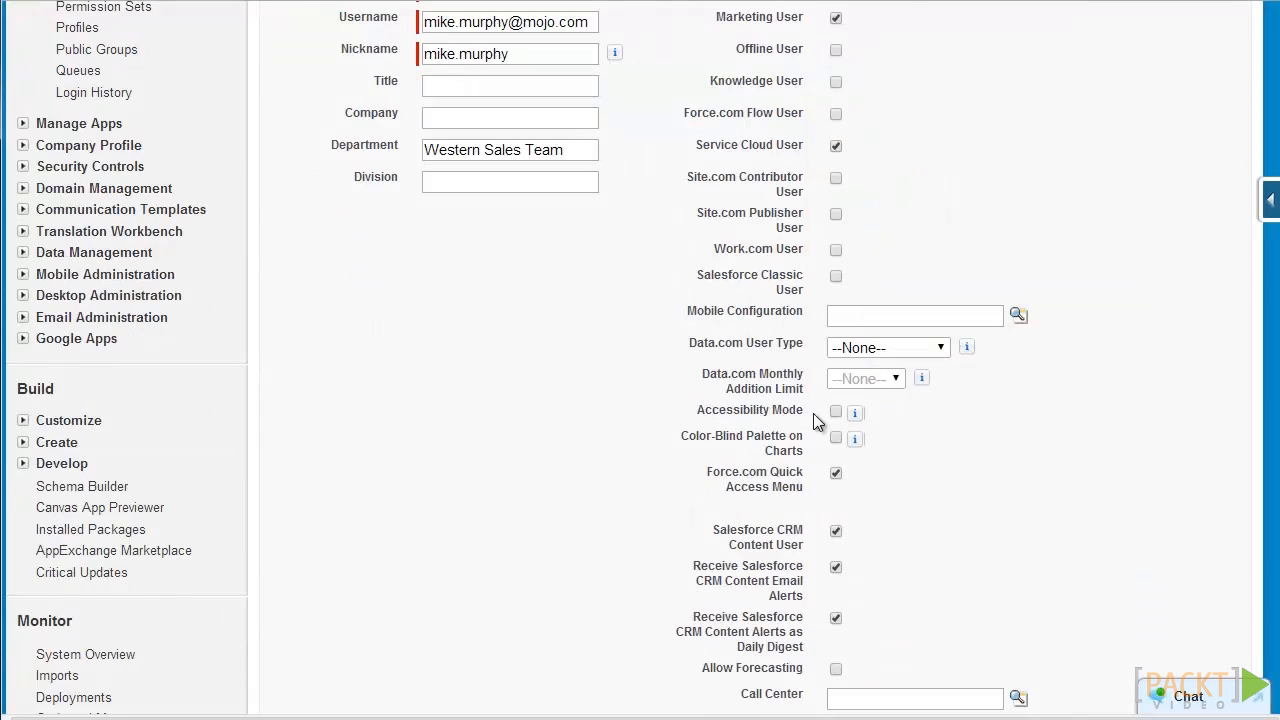
click(596, 372)
key(Tab)
text(New York)
key(Tab)
key(Tab)
key(Tab)
text(USA)
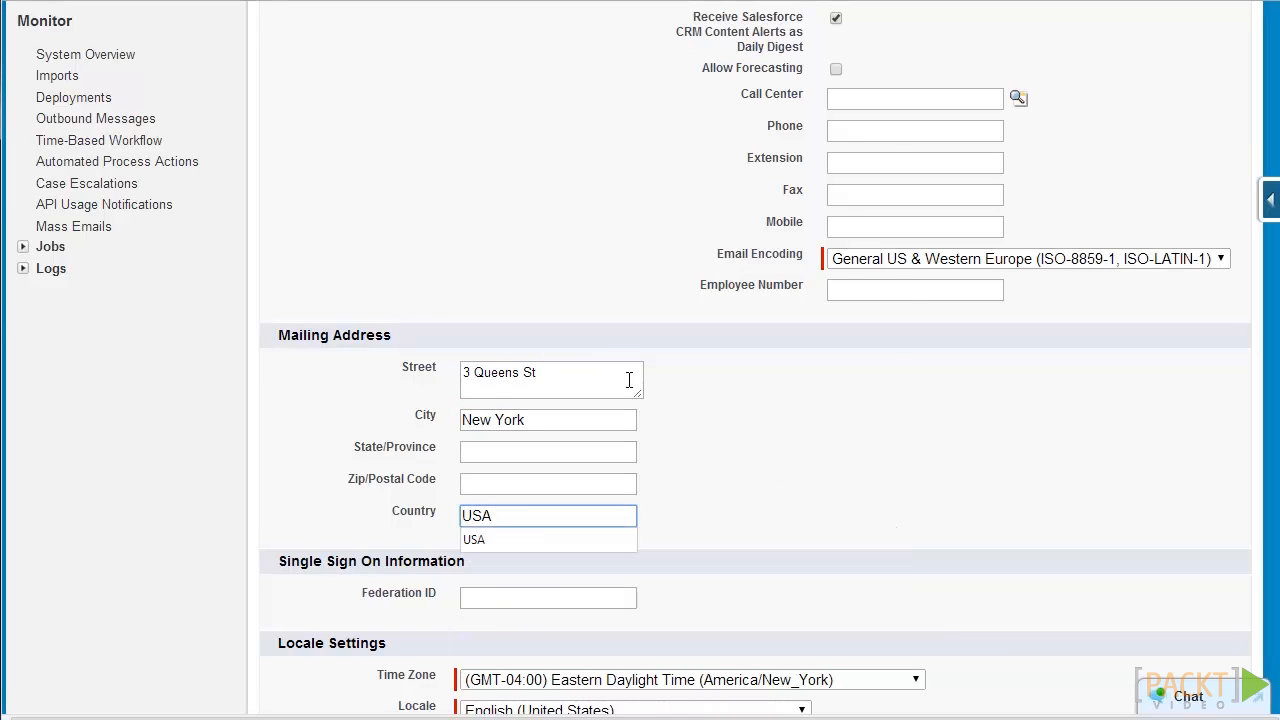
scroll(630, 365, down, 4)
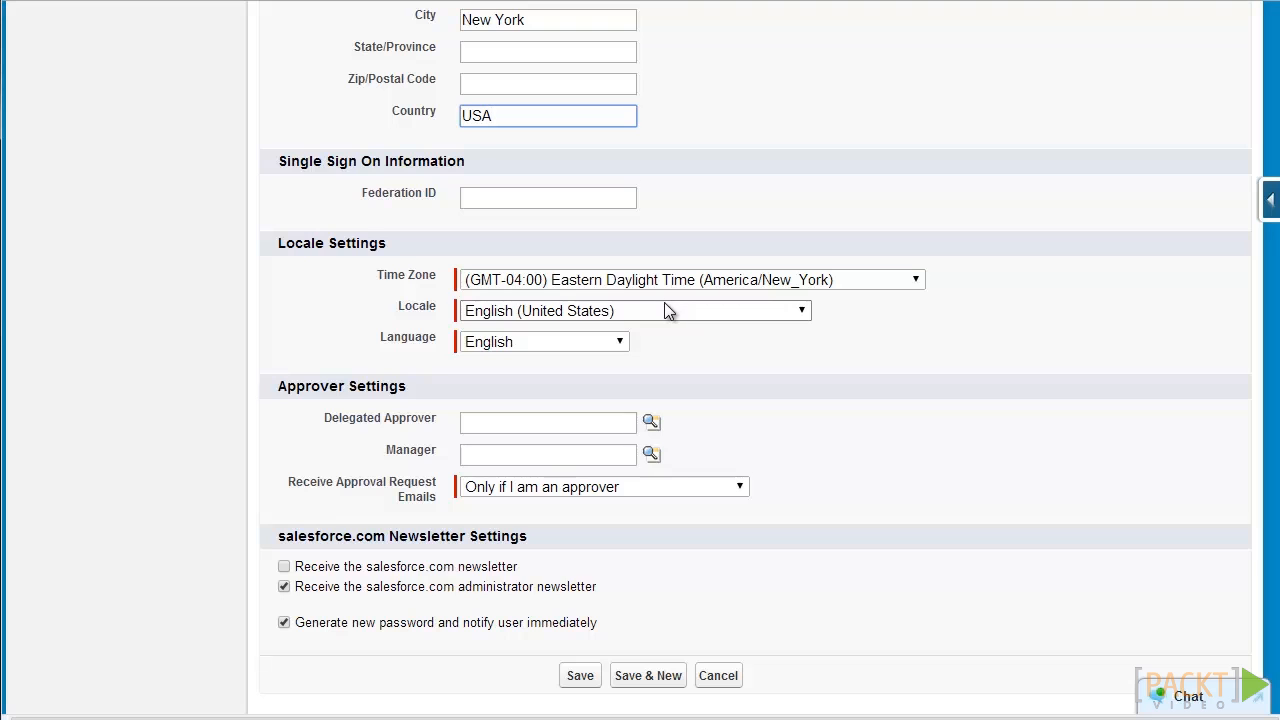
scroll(664, 303, down, 1)
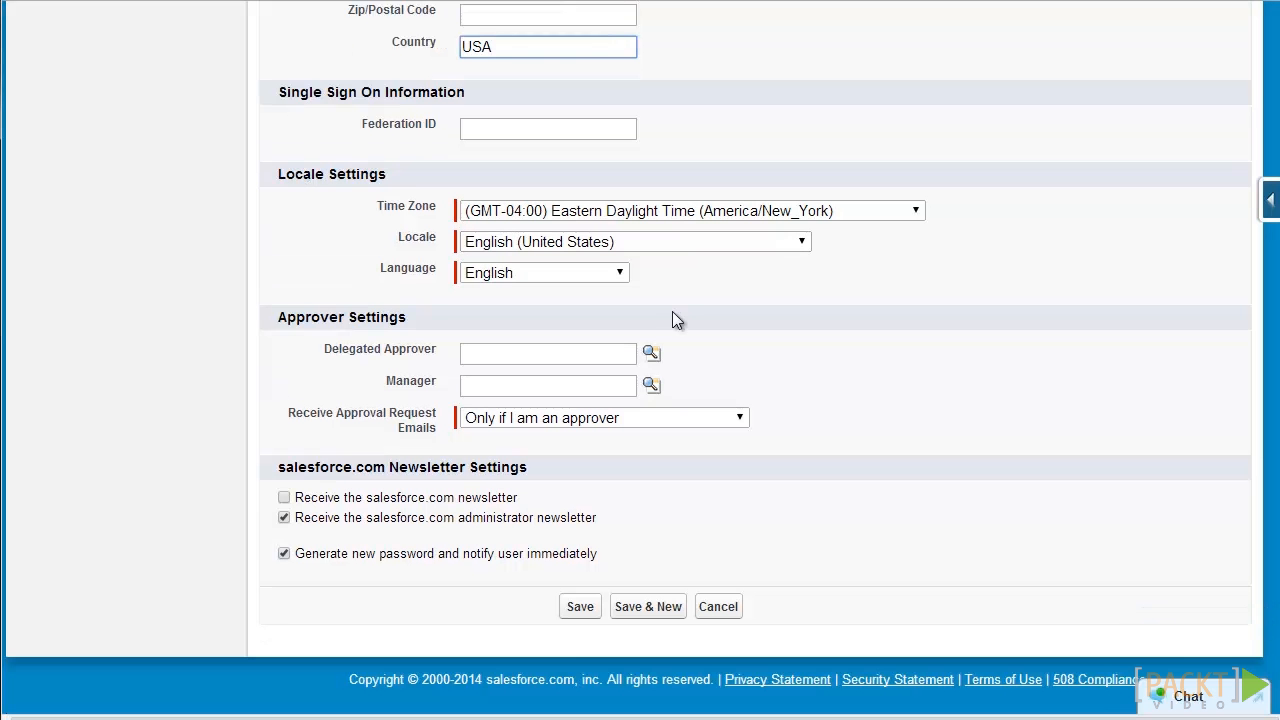
click(579, 606)
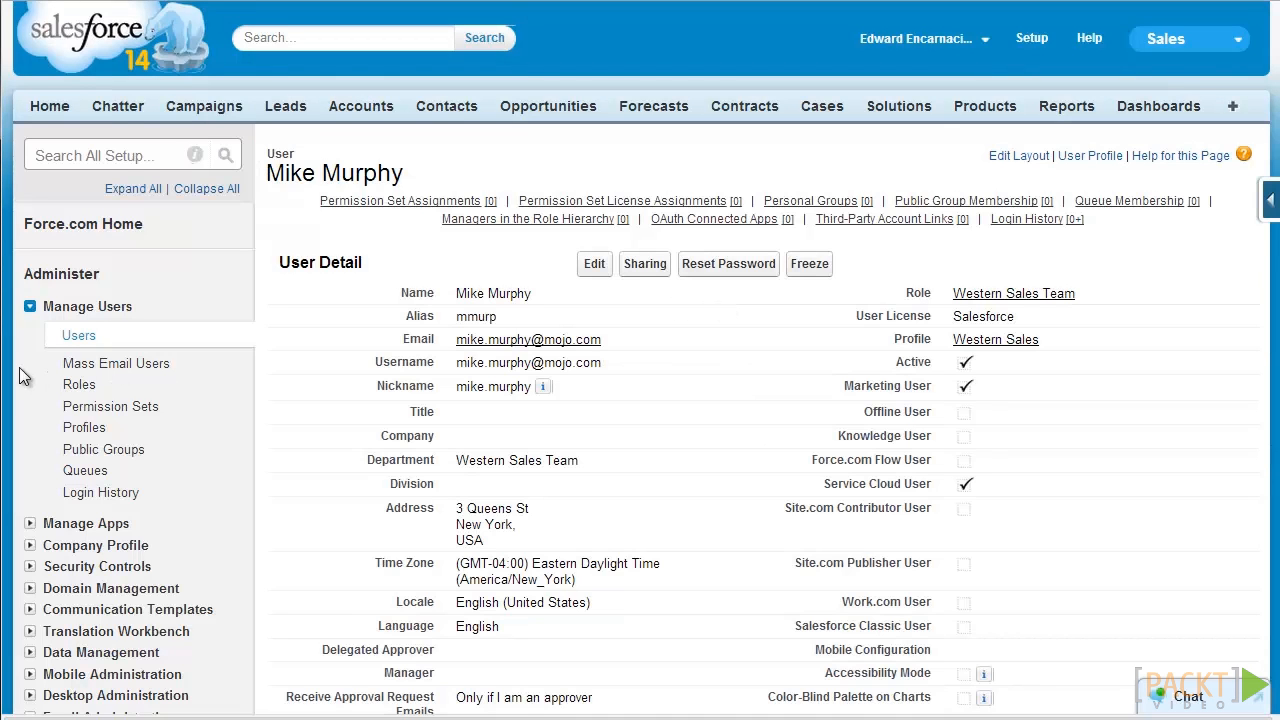
click(70, 340)
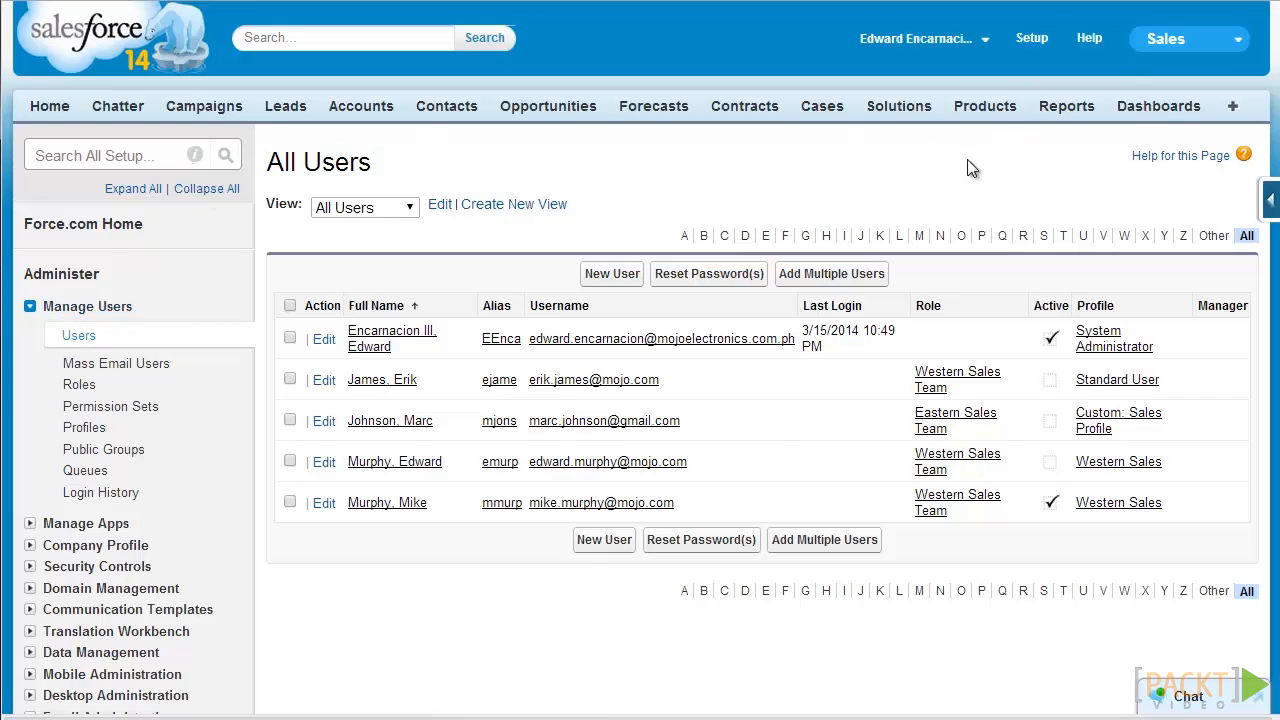
click(876, 284)
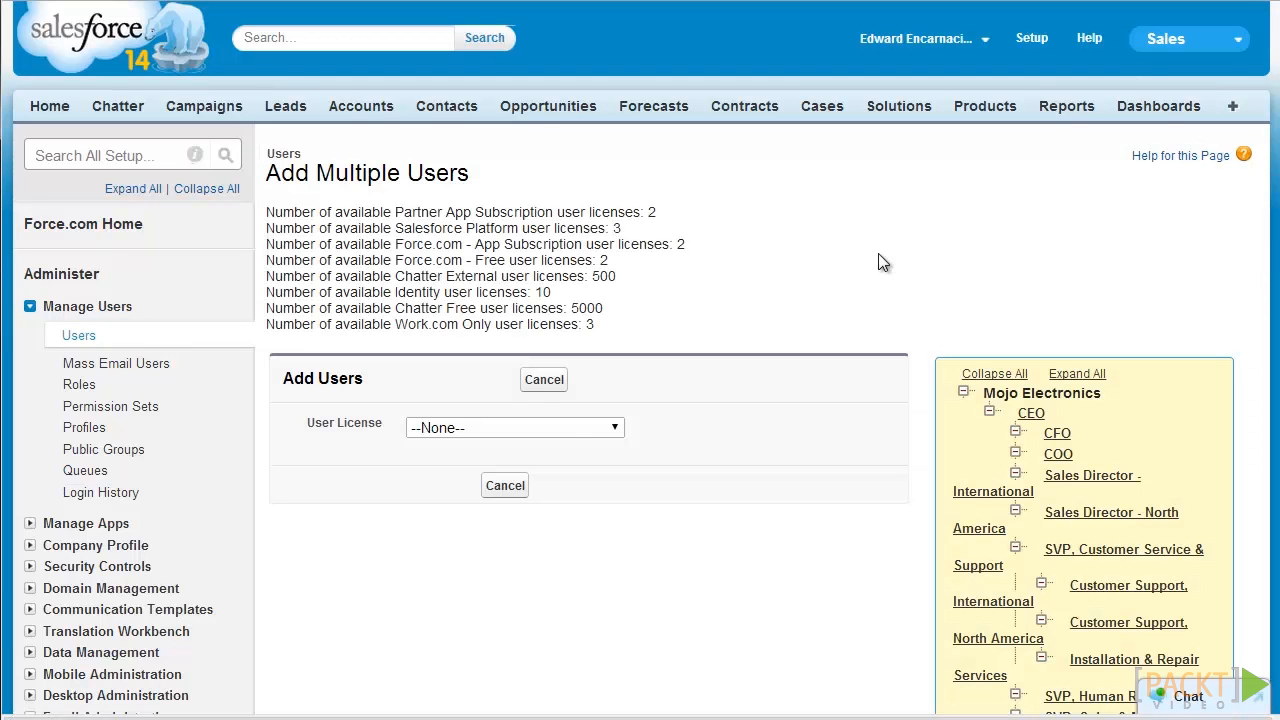
click(560, 428)
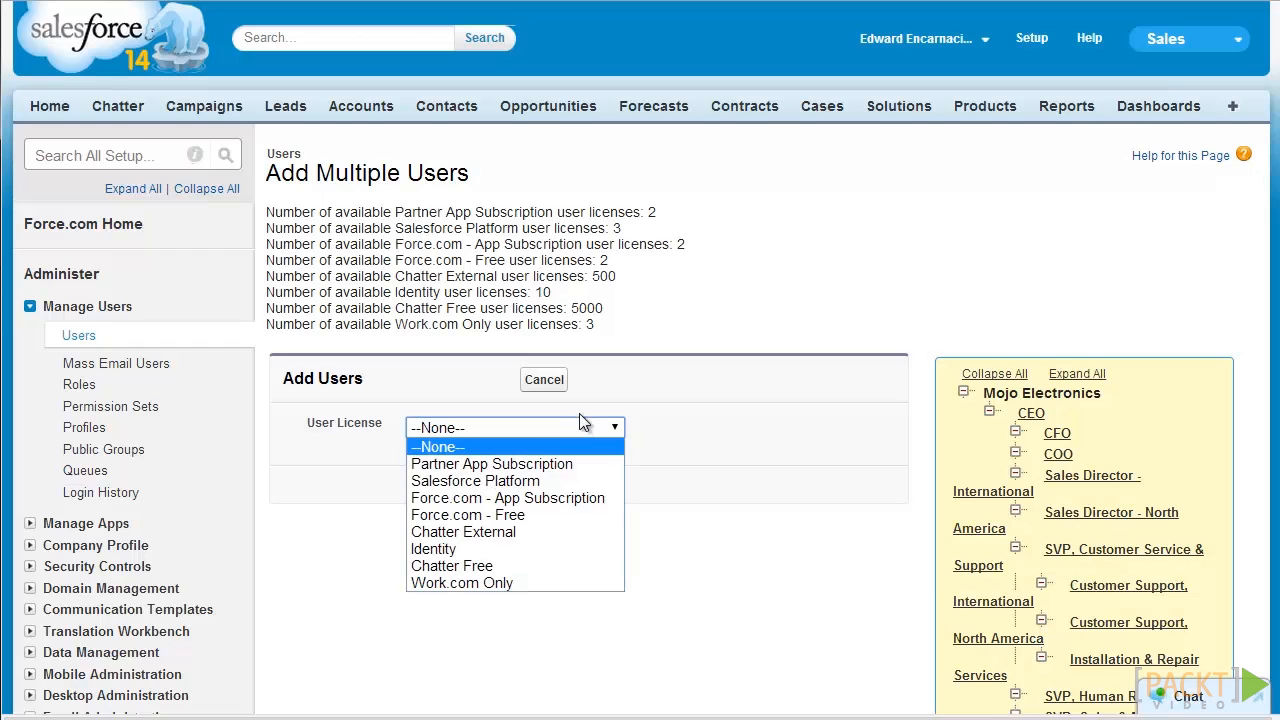
scroll(586, 303, down, 2)
click(596, 229)
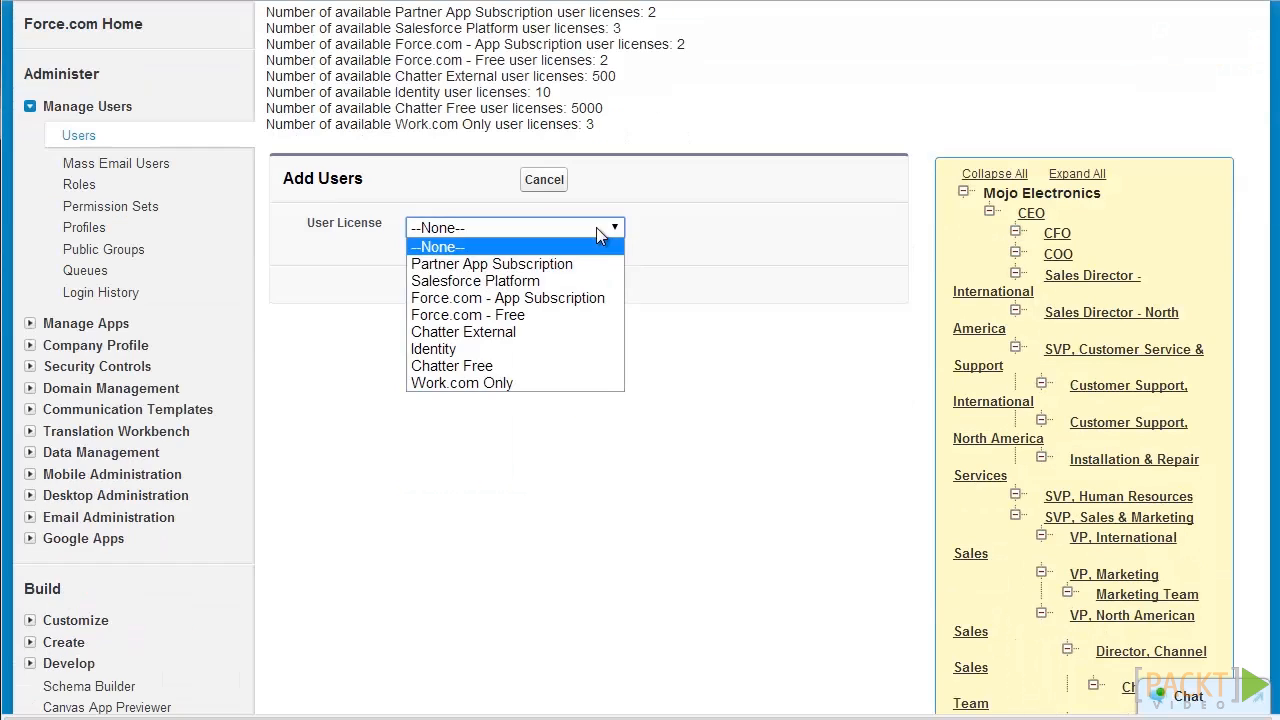
click(574, 282)
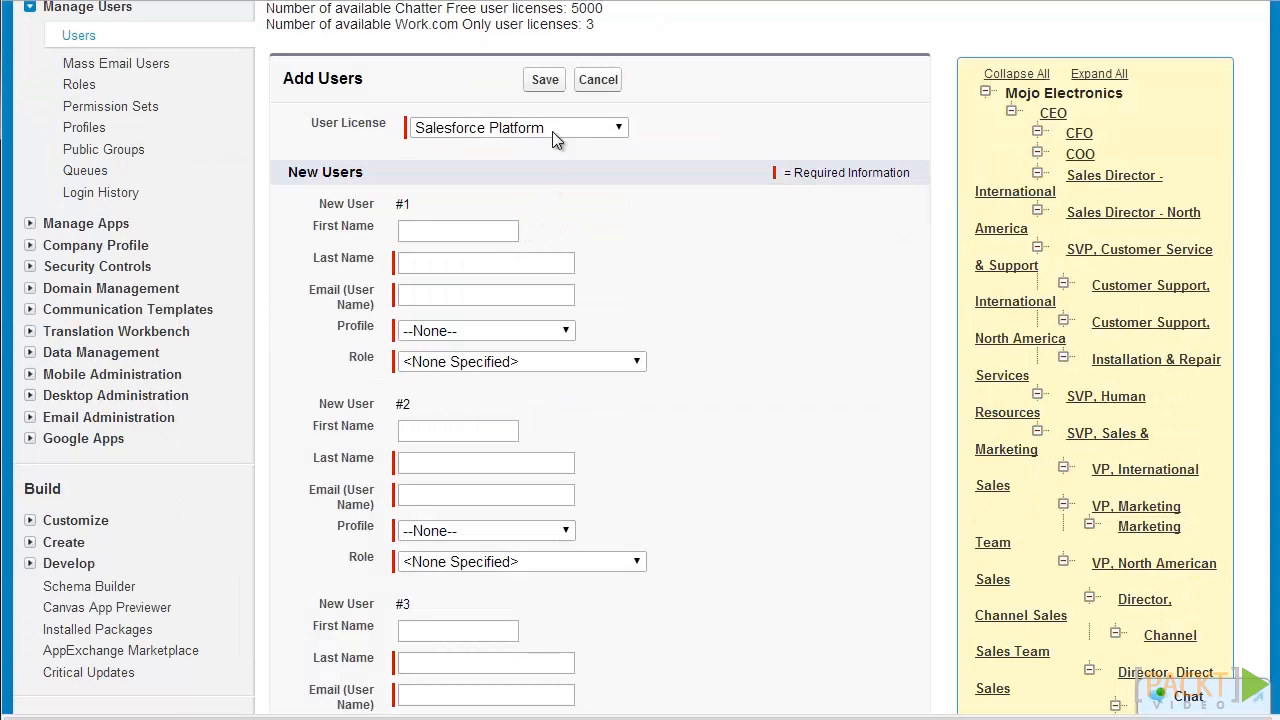
click(597, 86)
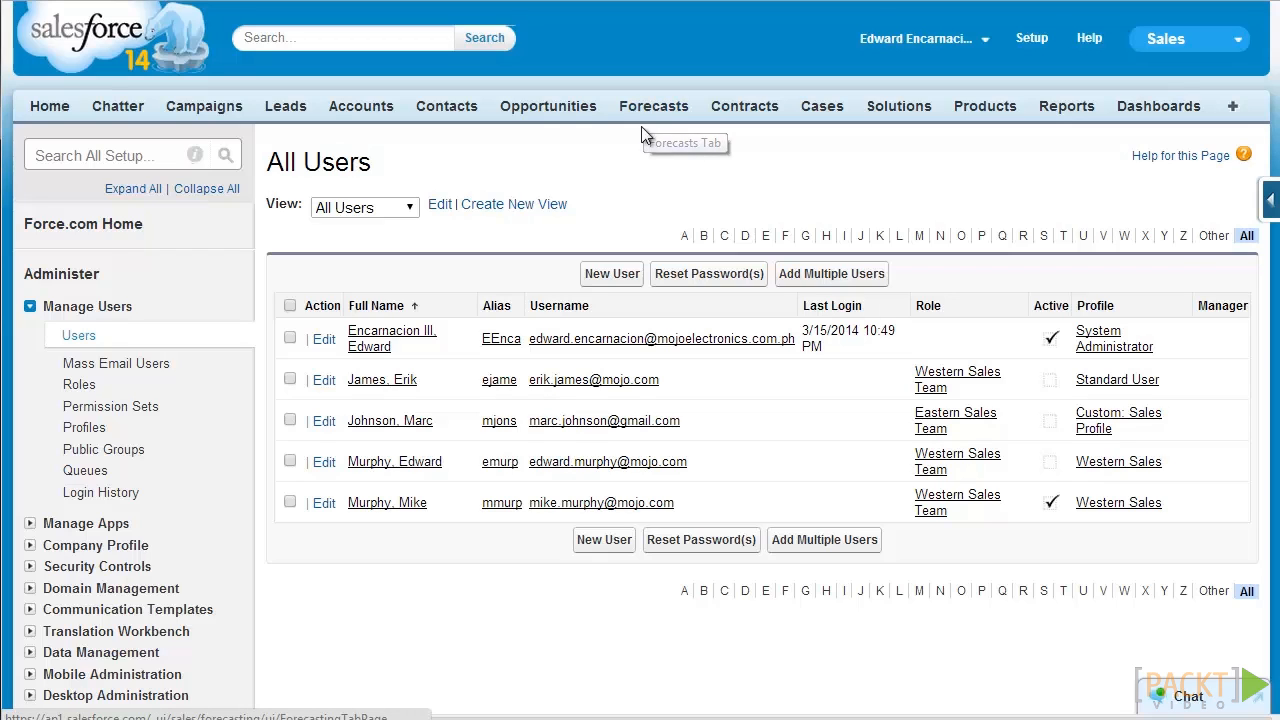
Step: Start a new users list view named Sales
click(545, 204)
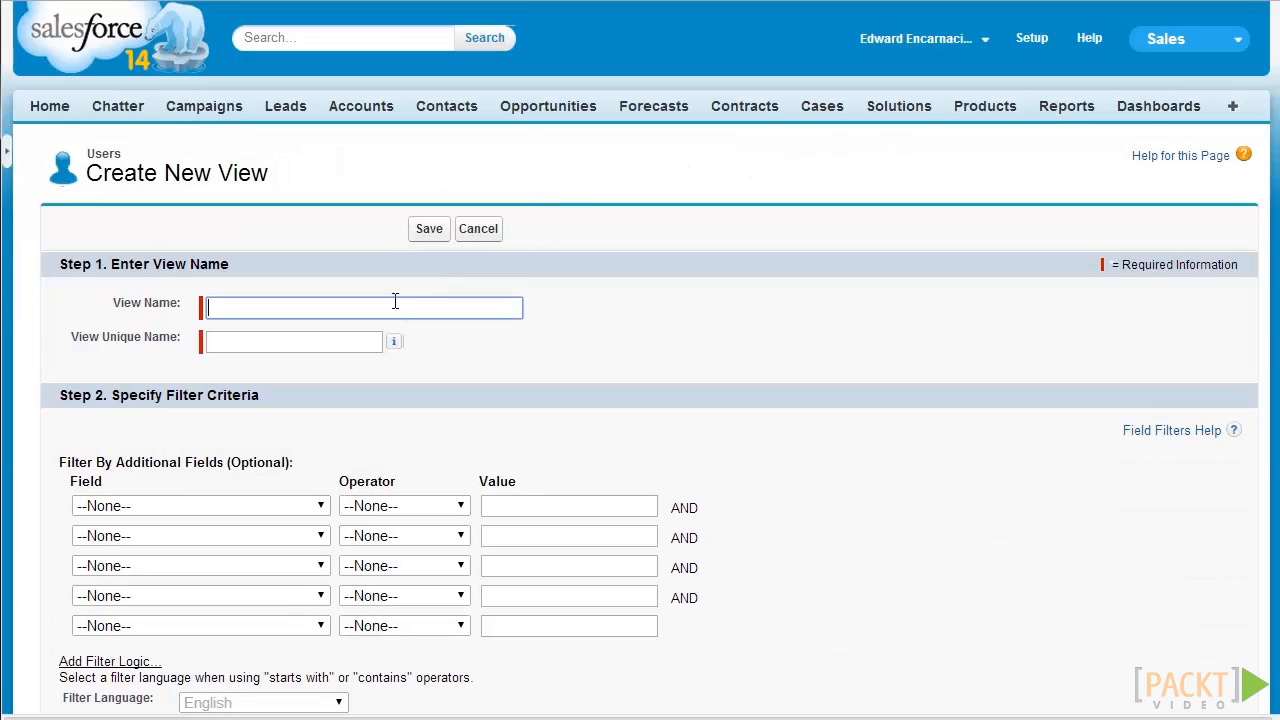
text(Sales)
key(Tab)
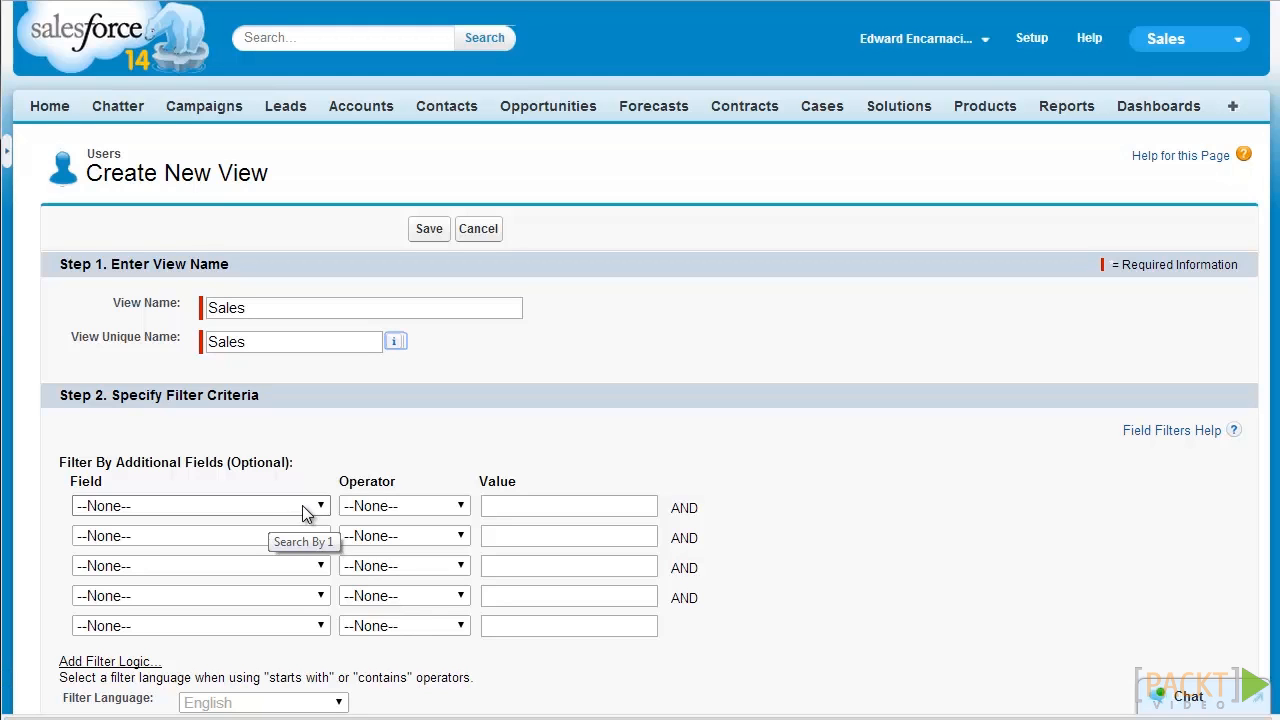
Step: Add the first filter: Profile contains Sales
click(303, 507)
scroll(305, 508, down, 2)
click(321, 307)
drag(321, 345, 320, 427)
click(259, 532)
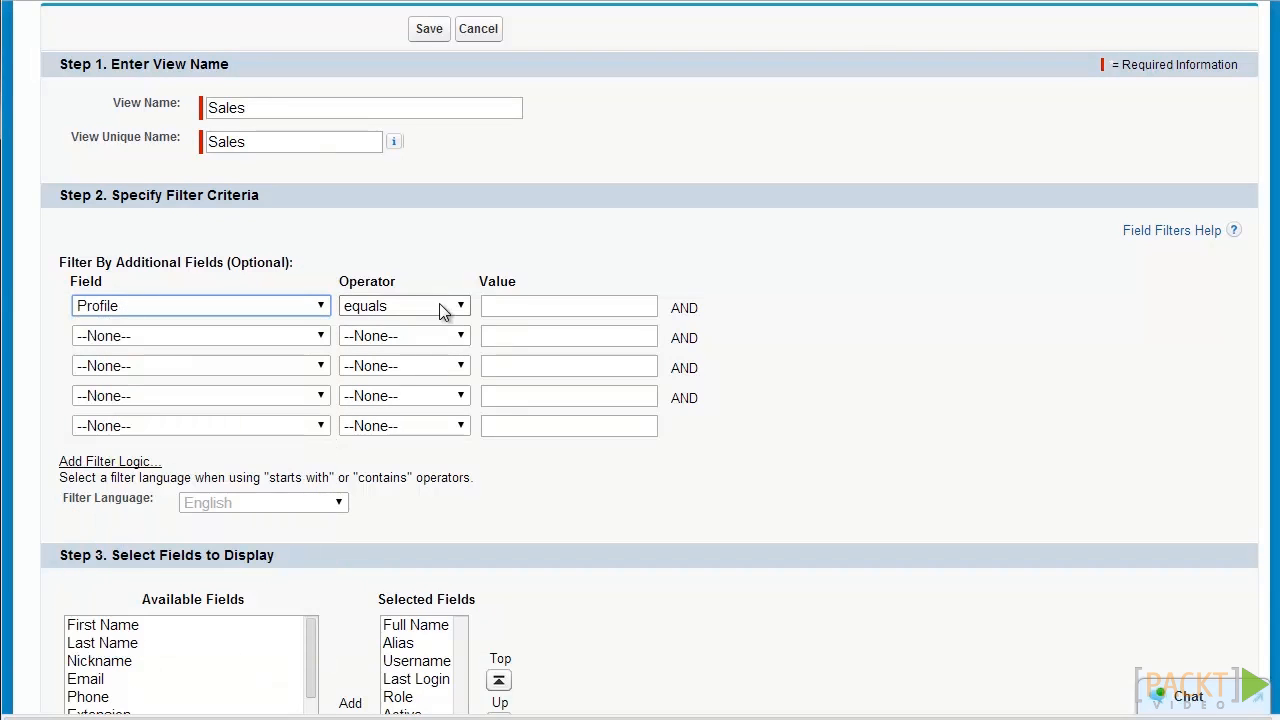
click(439, 303)
click(372, 443)
click(505, 300)
text(Sales)
Step: Add the second filter: Department contains Sales
click(295, 336)
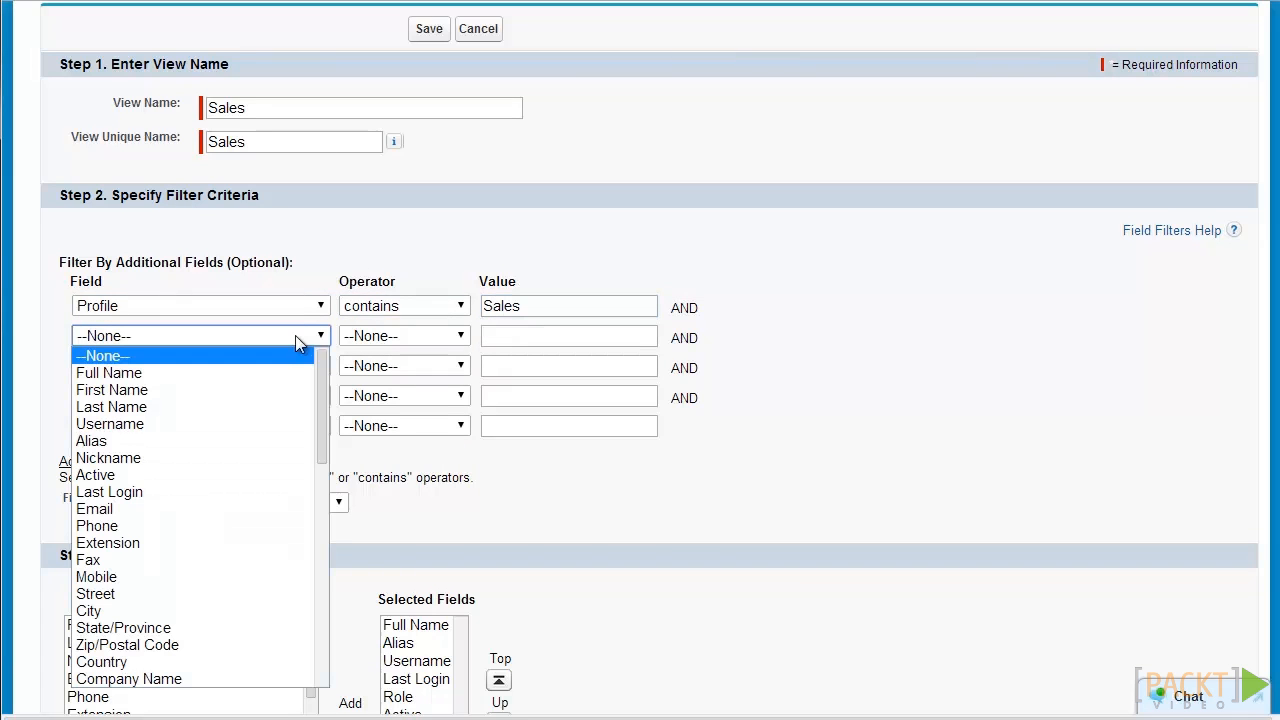
drag(318, 380, 313, 434)
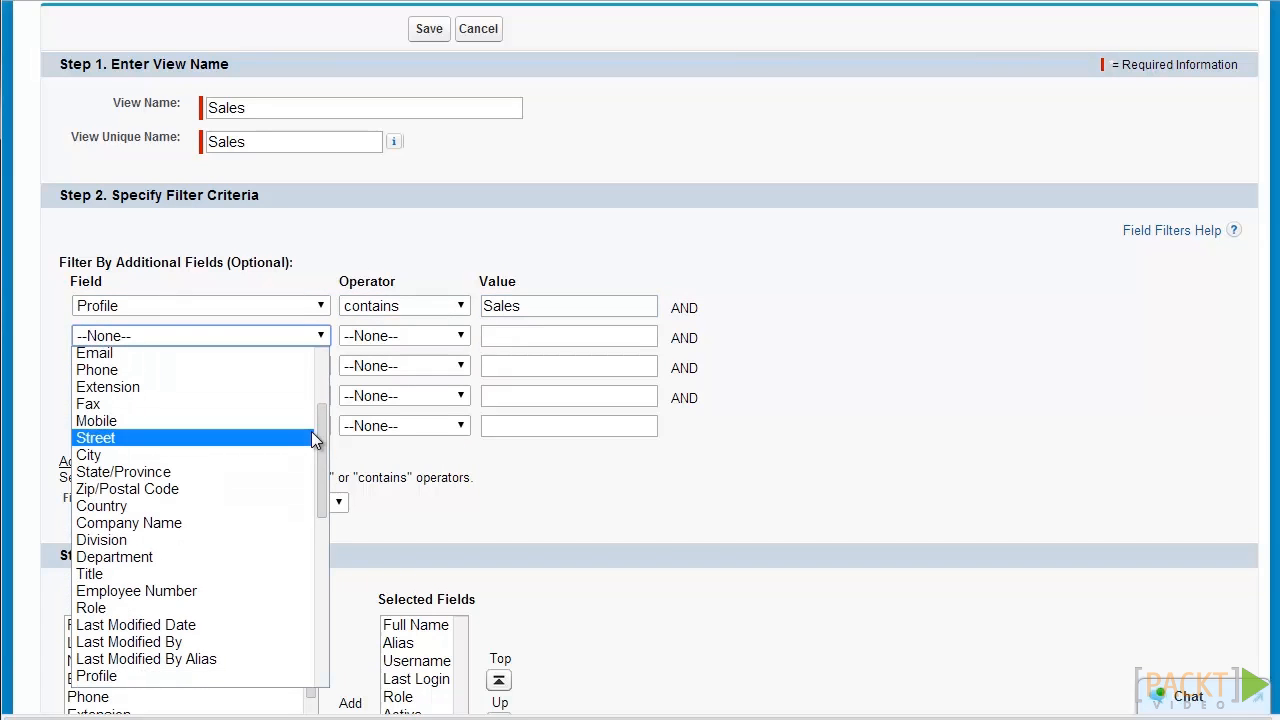
click(203, 555)
click(396, 345)
click(398, 345)
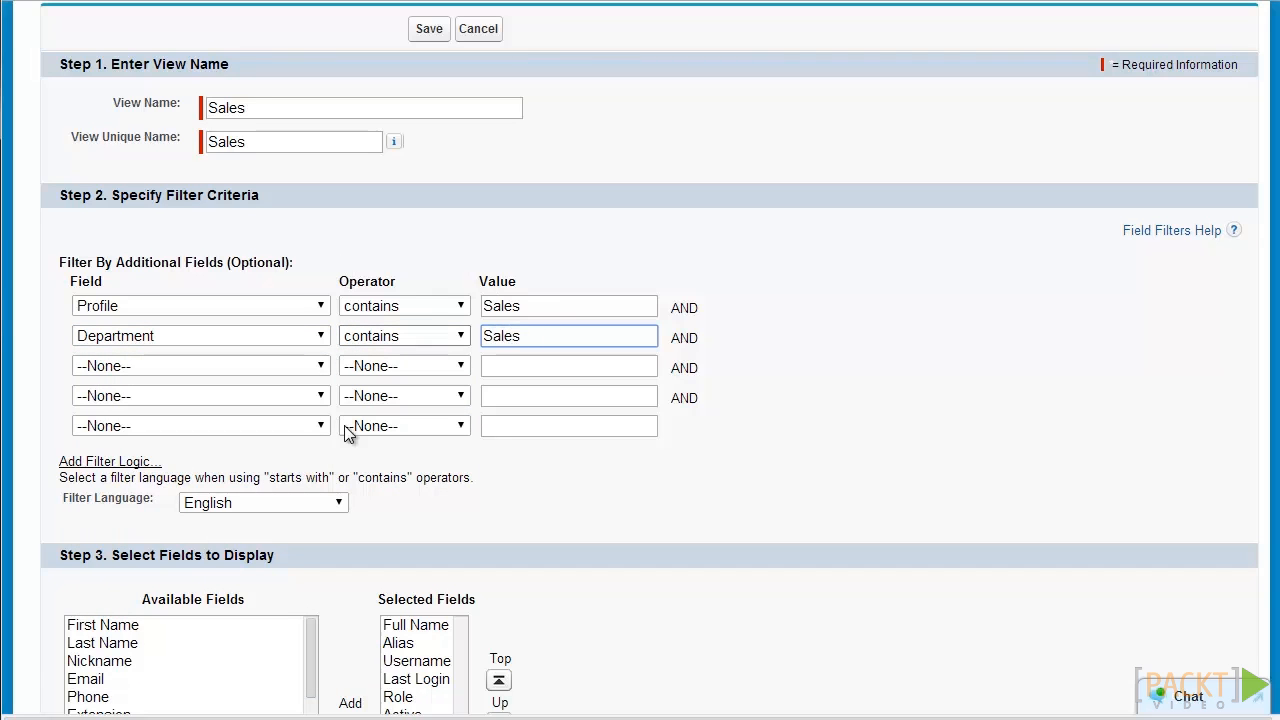
Step: Limit the view's columns to Username, Last Login, Role, Profile and Manager, then save it
scroll(338, 418, down, 2)
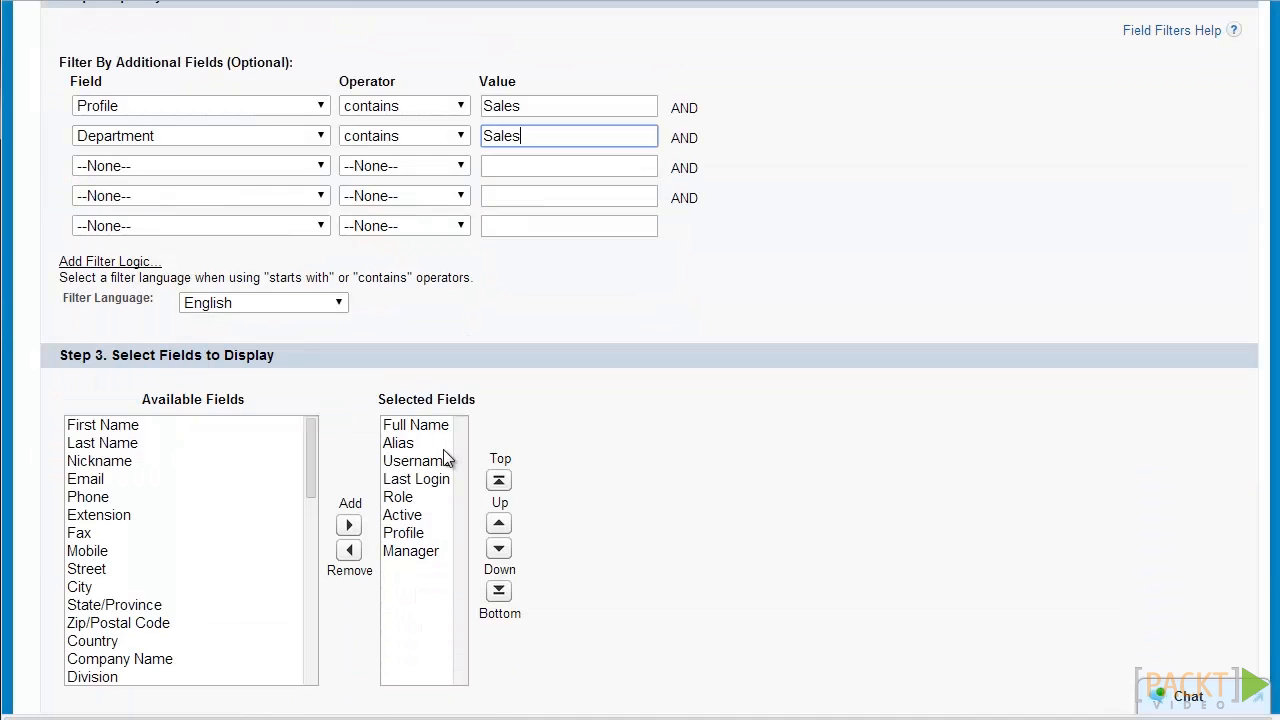
click(442, 463)
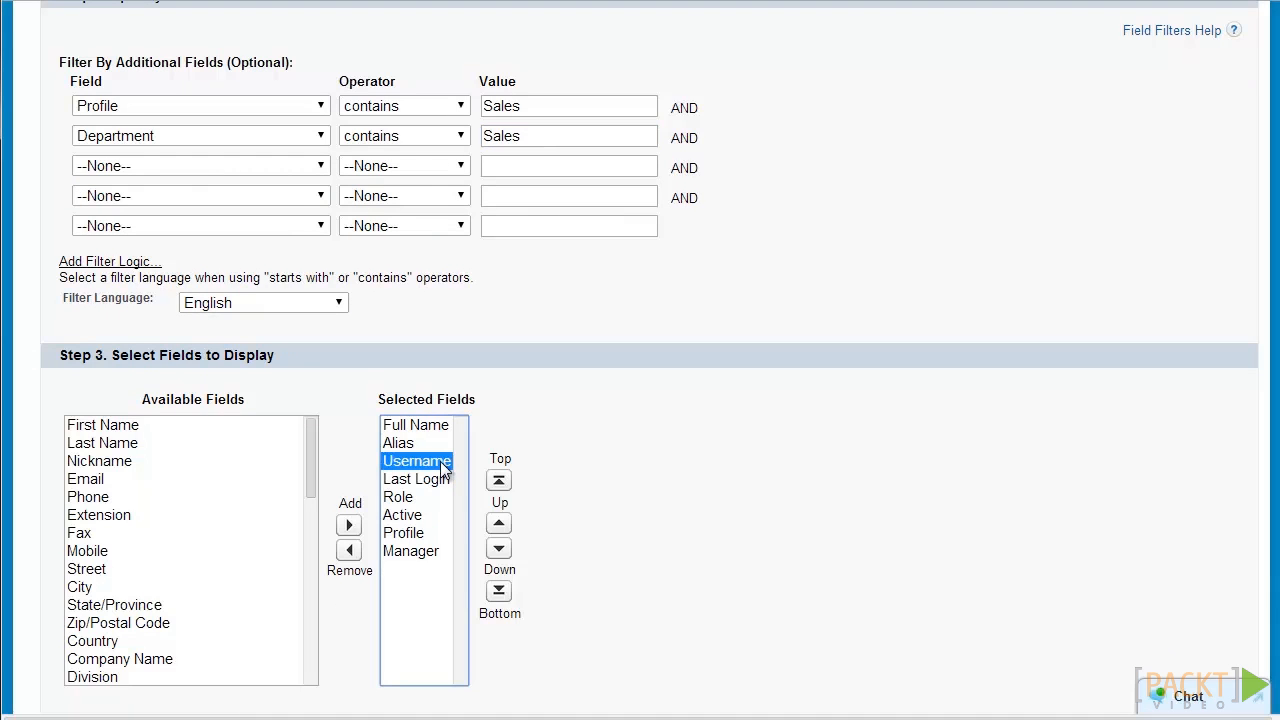
click(429, 497)
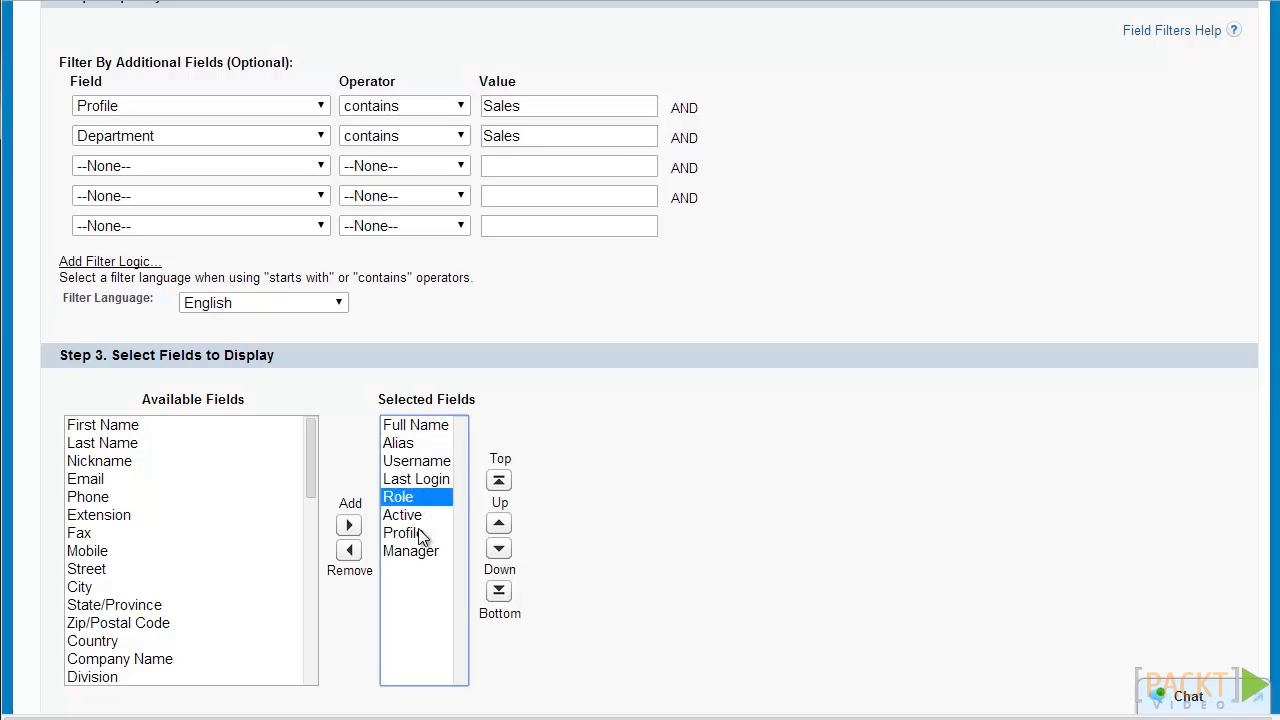
click(420, 536)
click(423, 551)
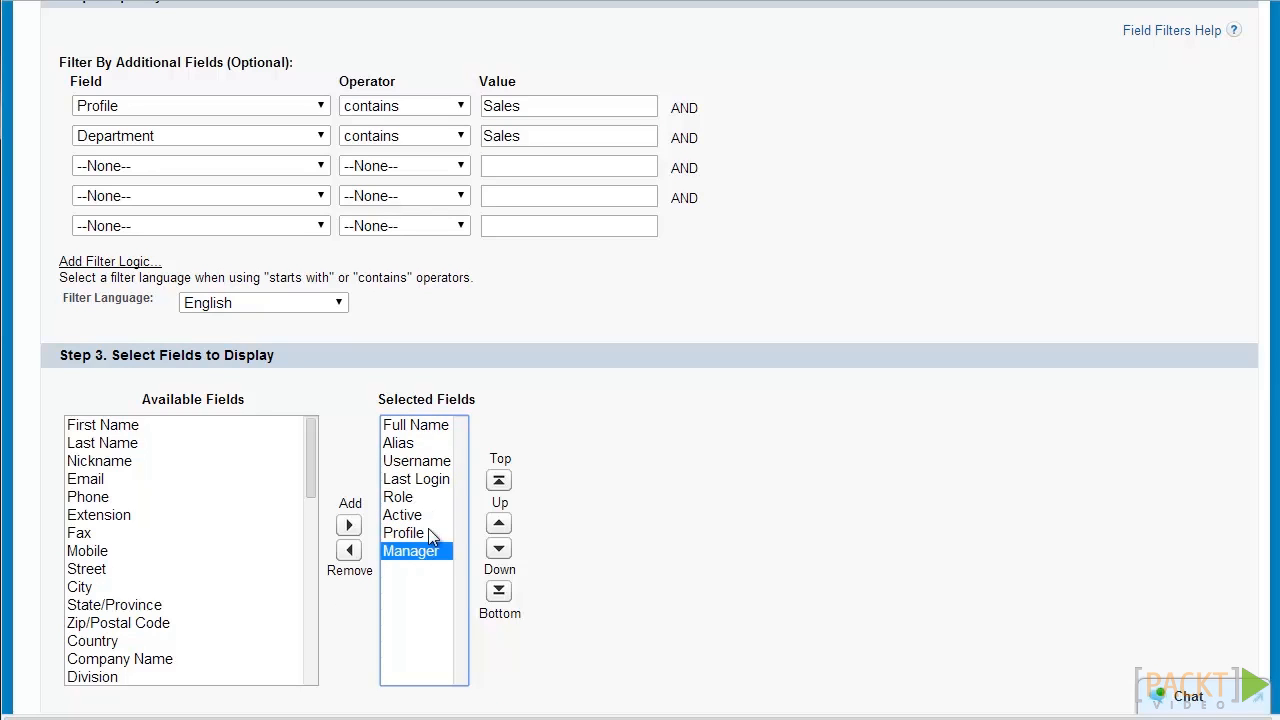
click(427, 428)
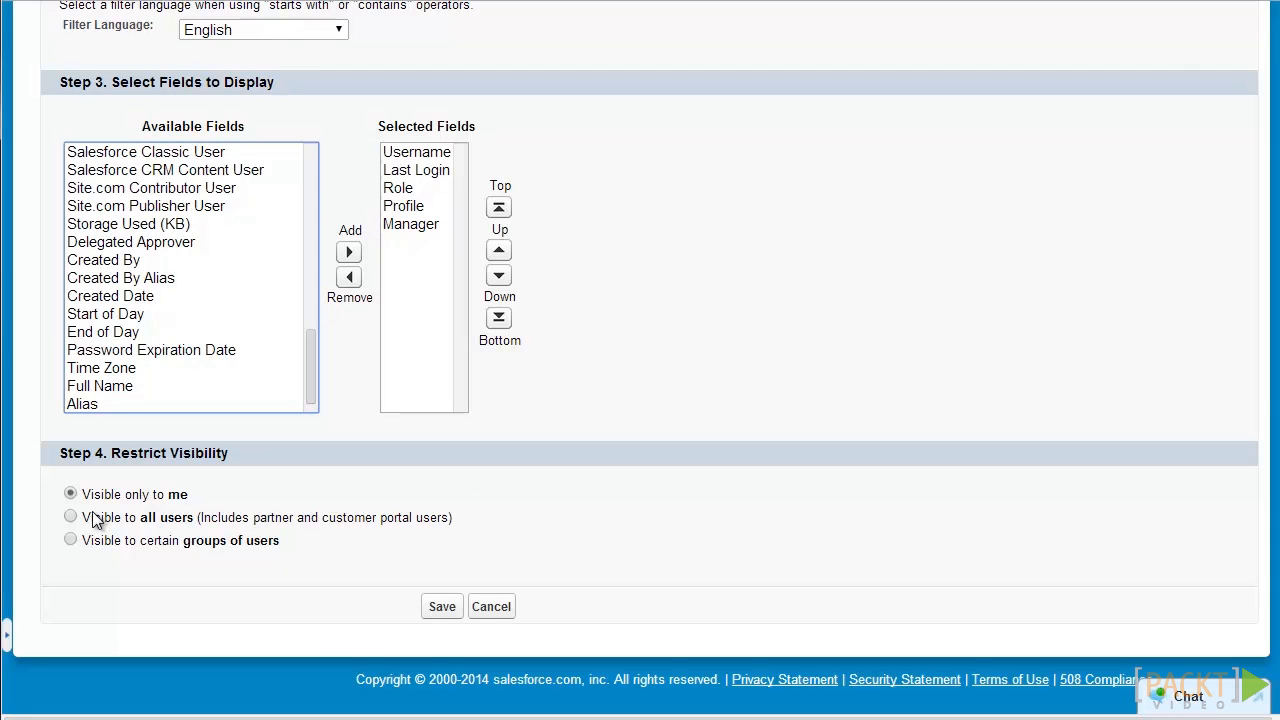
click(430, 612)
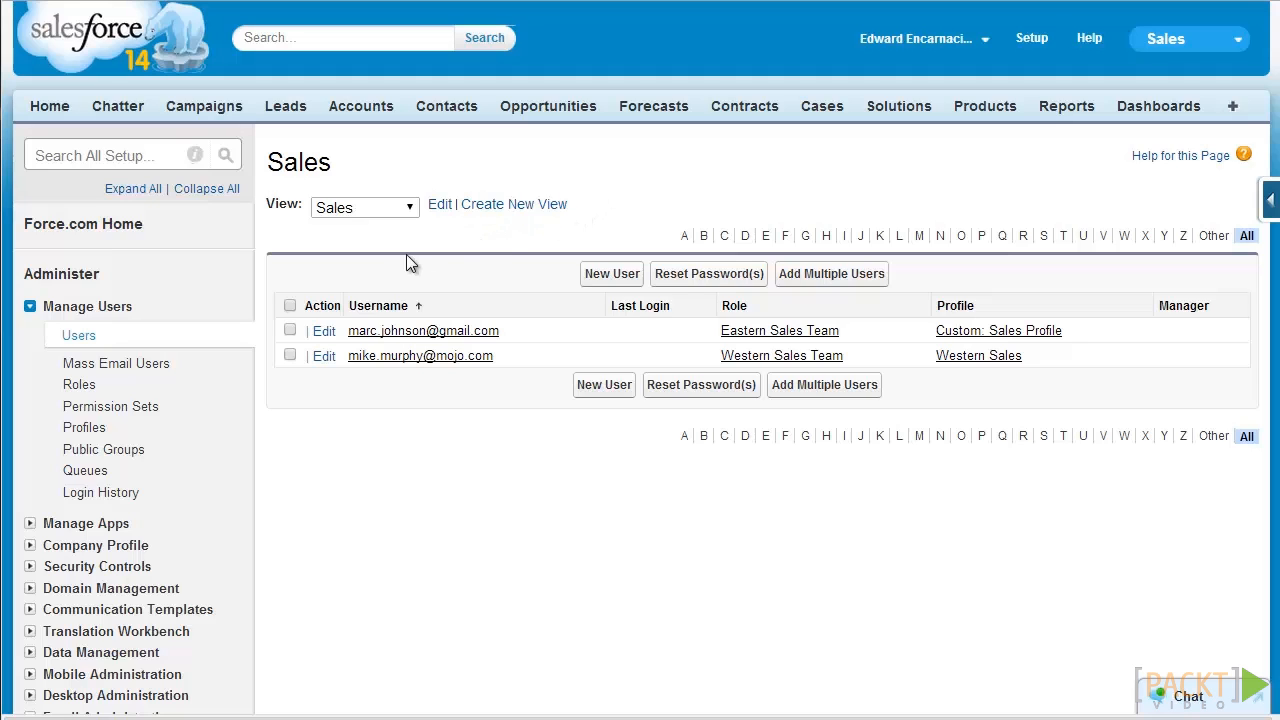
Step: Select both users in the Sales view and confirm resetting their passwords
click(290, 305)
click(742, 284)
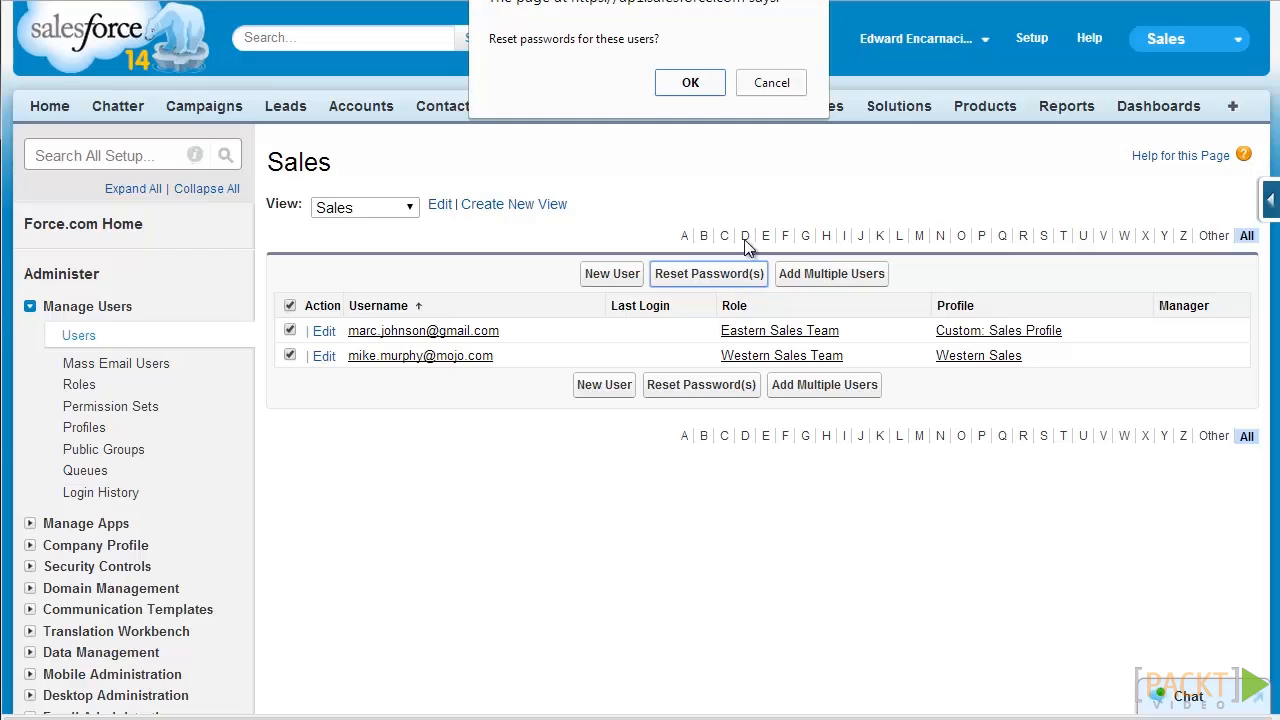
click(686, 95)
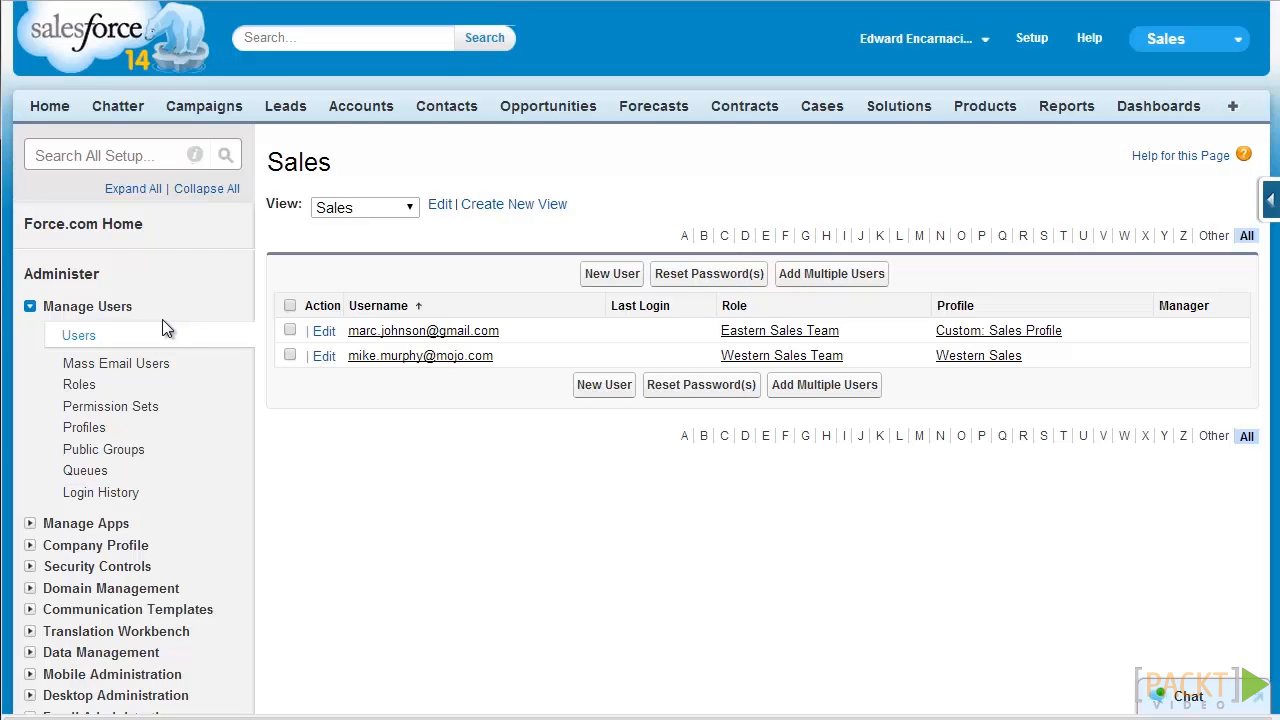